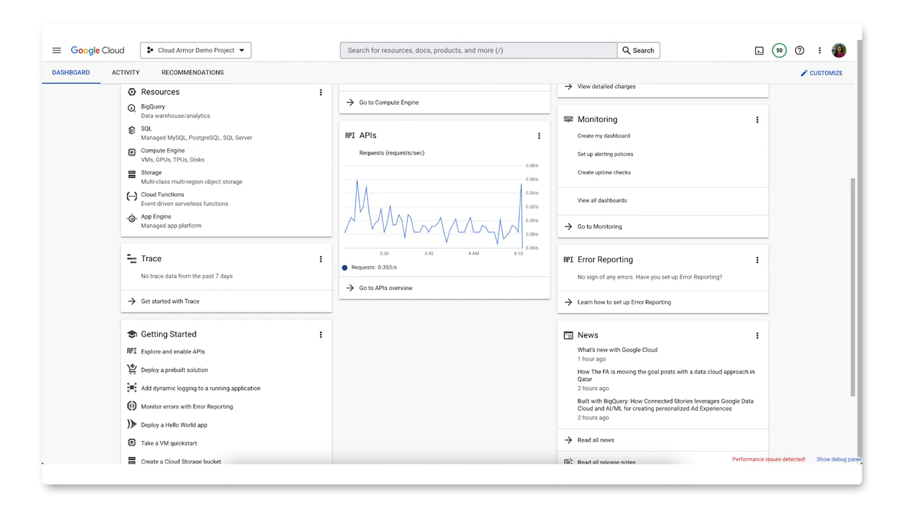
# Step: Bring up the Popular Searches suggestions from the Cloud Console top search bar
pyautogui.click(385, 51)
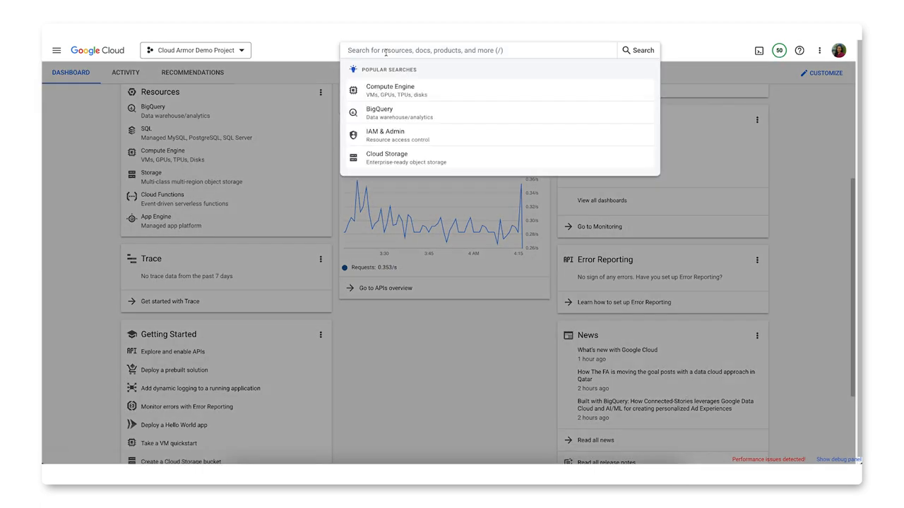
pyautogui.write('Cloud Monitoring')
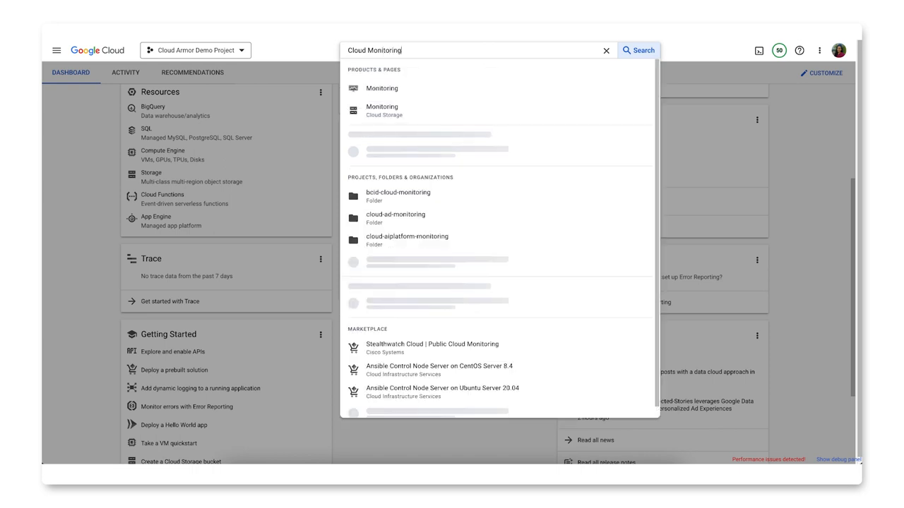
# Step: Go to Cloud Monitoring and show its Dashboards list with the sample library
pyautogui.click(387, 92)
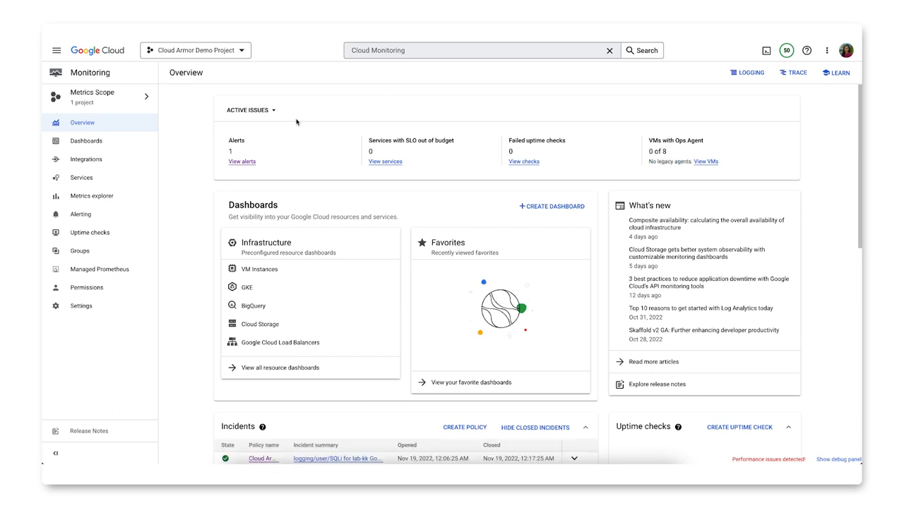
pyautogui.click(137, 145)
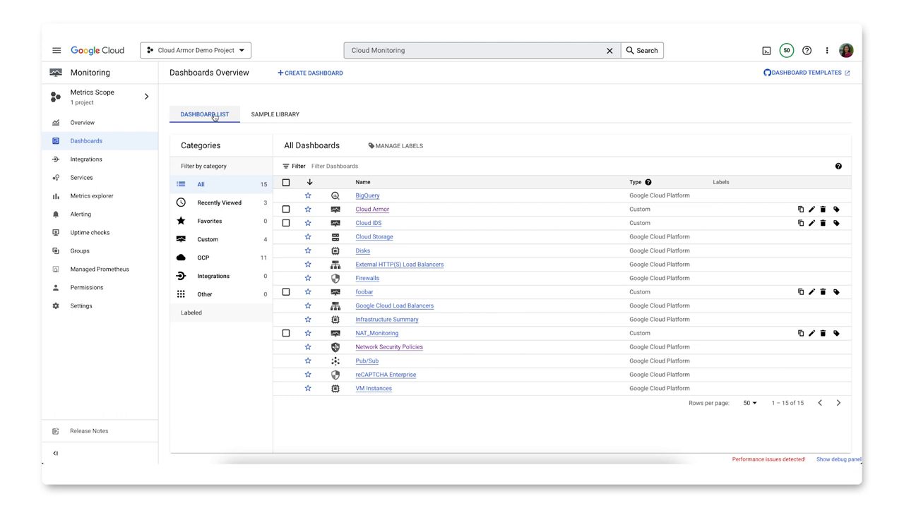
# Step: Browse the Sample Library, preview Network Security Policies, then open the custom Cloud Armor dashboard
pyautogui.click(268, 117)
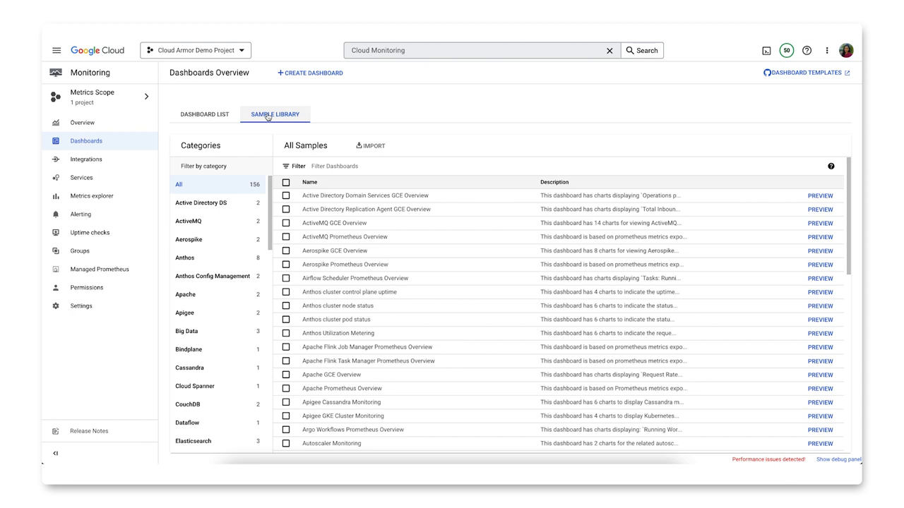
pyautogui.click(230, 116)
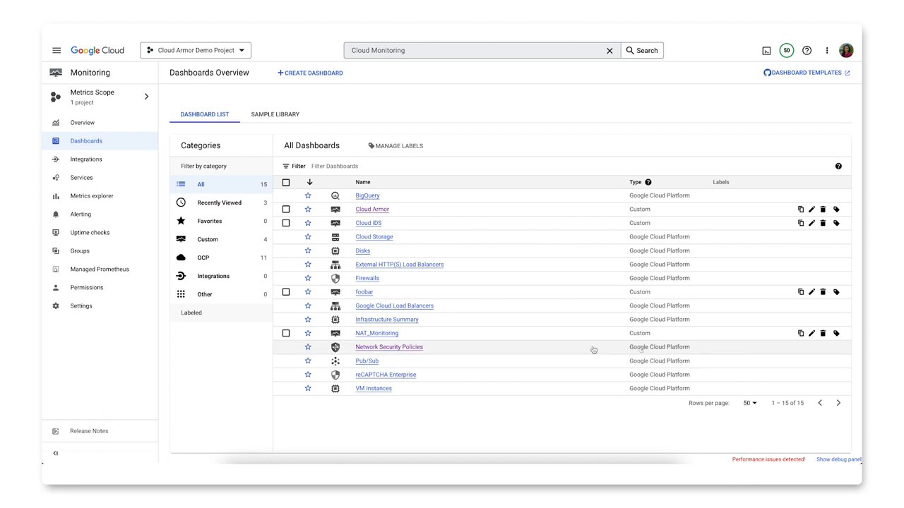
pyautogui.click(415, 350)
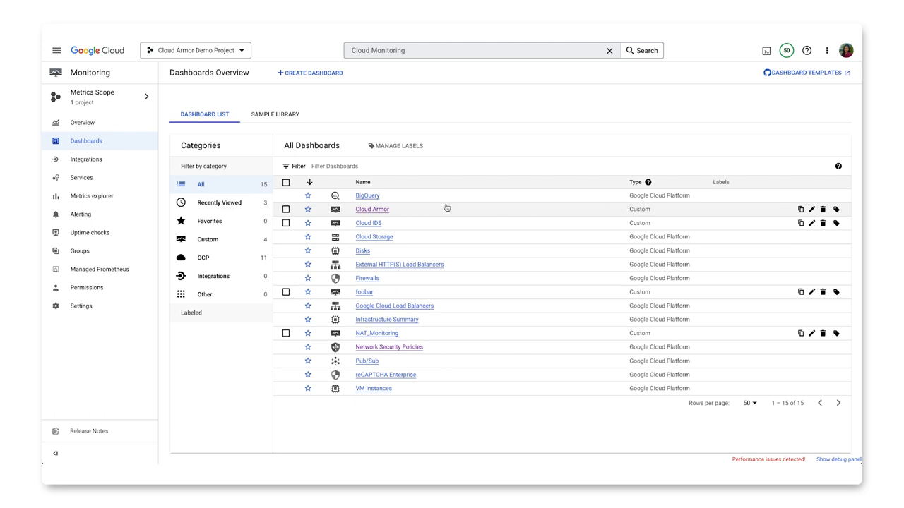
pyautogui.click(382, 210)
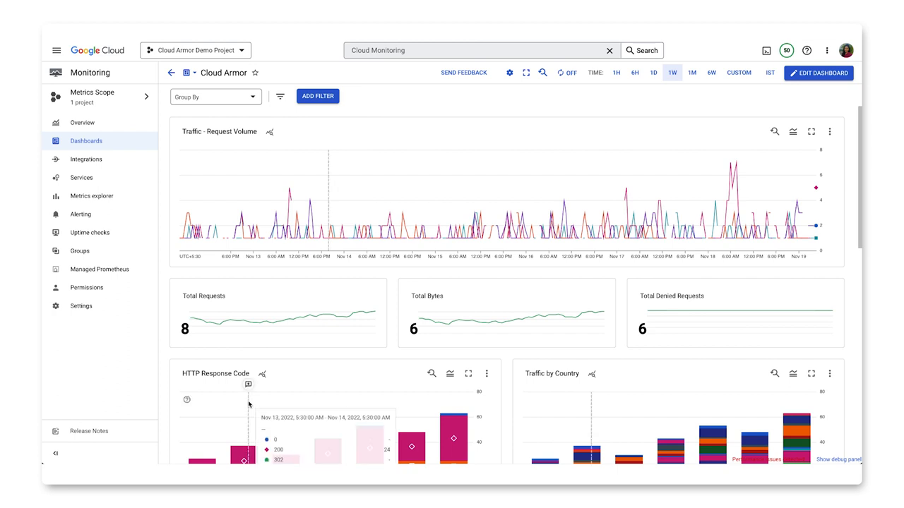
pyautogui.scroll(-3, 250, 303)
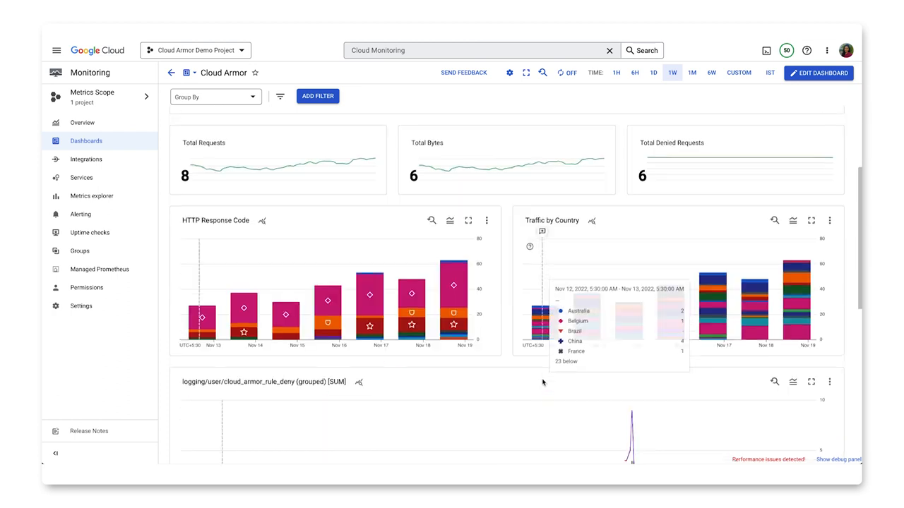
pyautogui.scroll(1, 542, 382)
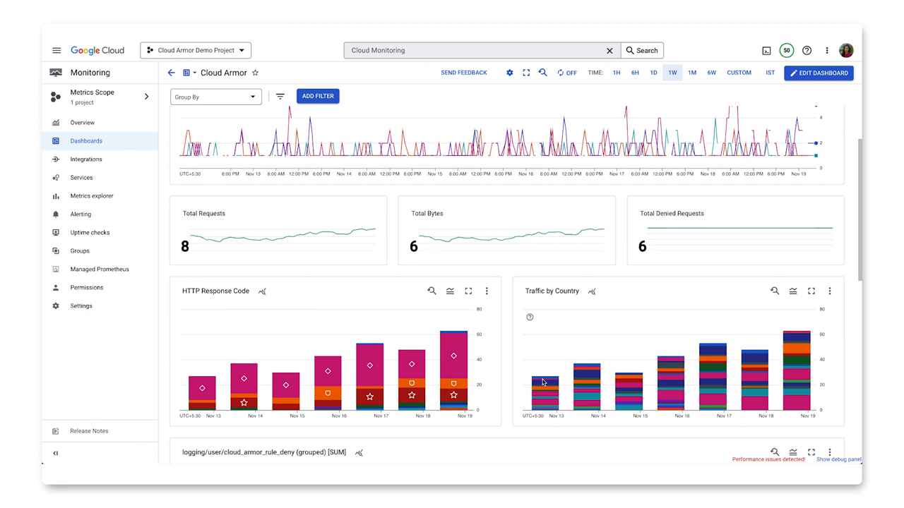
# Step: Filter the Cloud Armor dashboard charts by client_country set to Australia
pyautogui.click(310, 99)
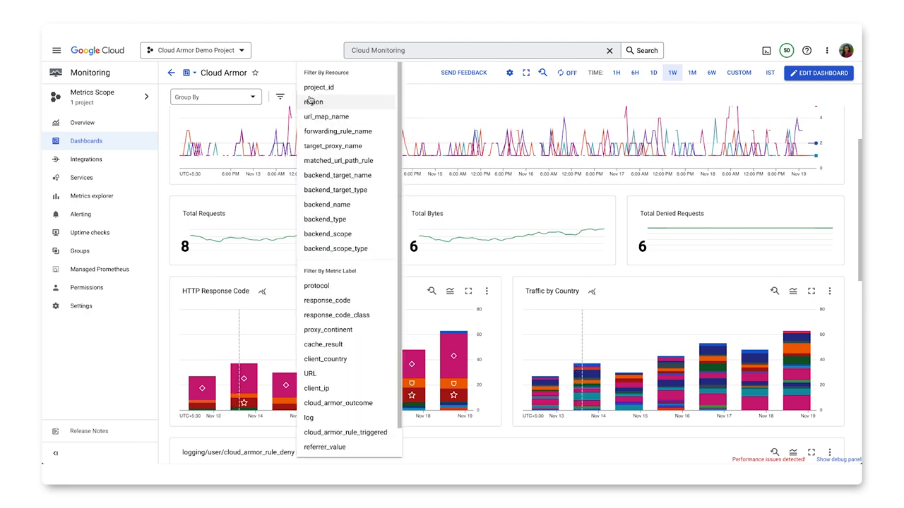
pyautogui.click(325, 358)
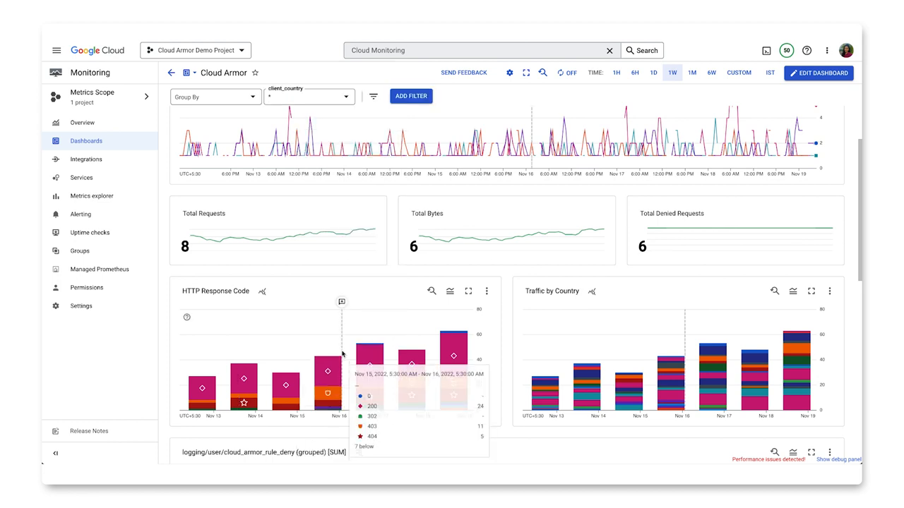
pyautogui.click(345, 97)
pyautogui.click(321, 145)
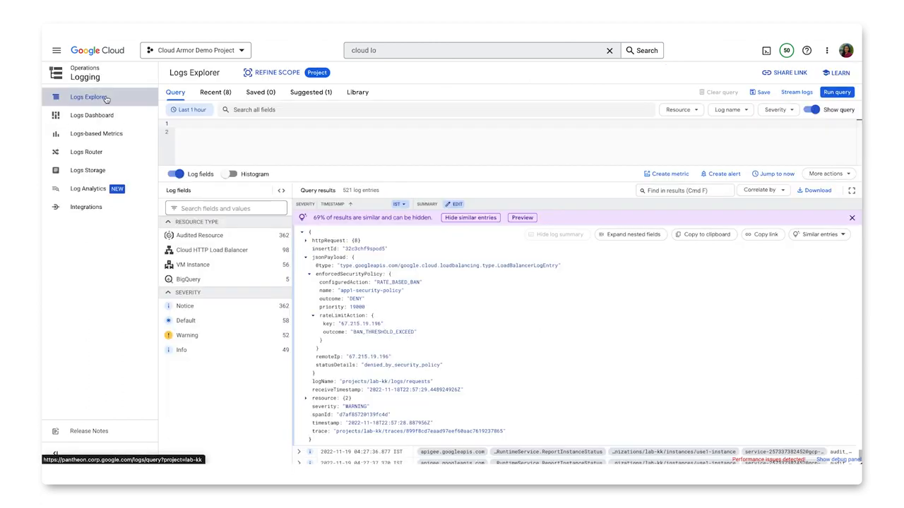
pyautogui.click(106, 99)
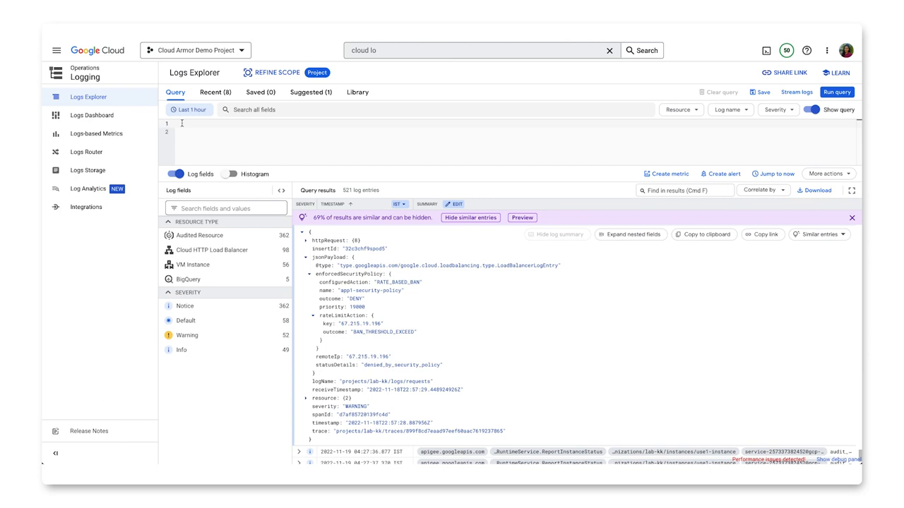
# Step: Run the enforcedSecurityPolicy.outcome="DENY" query and expand an entry's enforcedSecurityPolicy fields
pyautogui.write('jsonPayload.enforcedSecurityPolicy.outcome="DENY" or jsonPayload.statusDetails="denied_by_security_policy"')
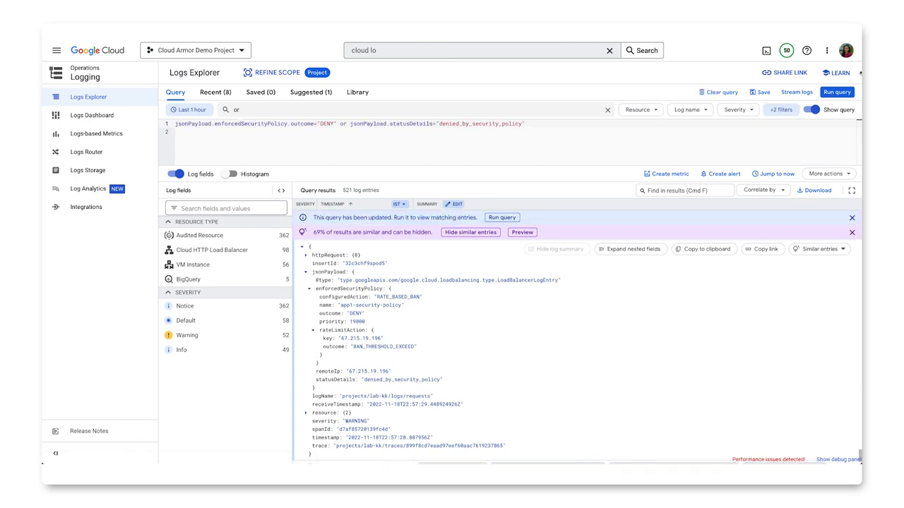
pyautogui.click(846, 94)
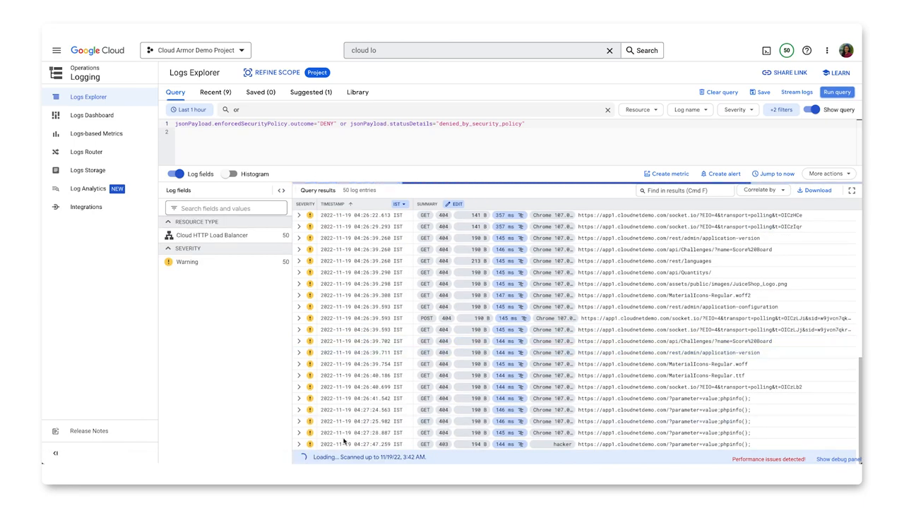
pyautogui.click(299, 409)
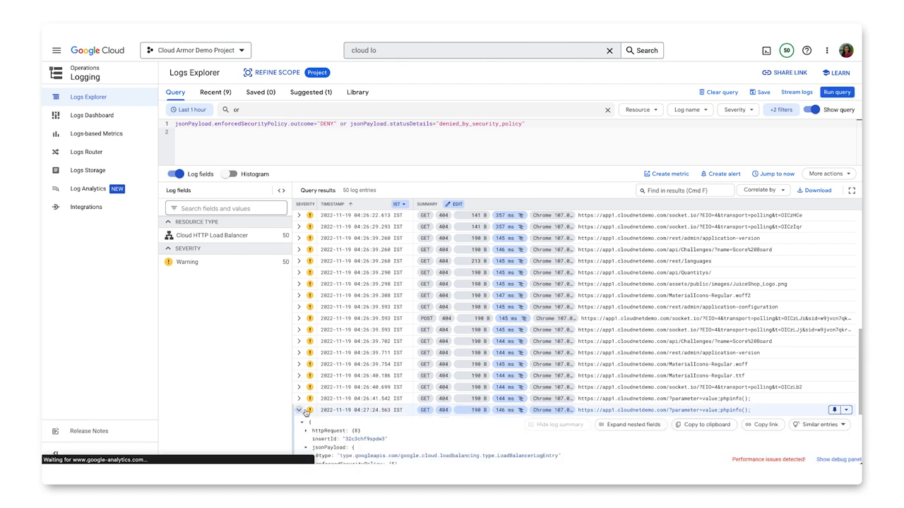
pyautogui.scroll(-1, 332, 408)
pyautogui.scroll(-1, 322, 367)
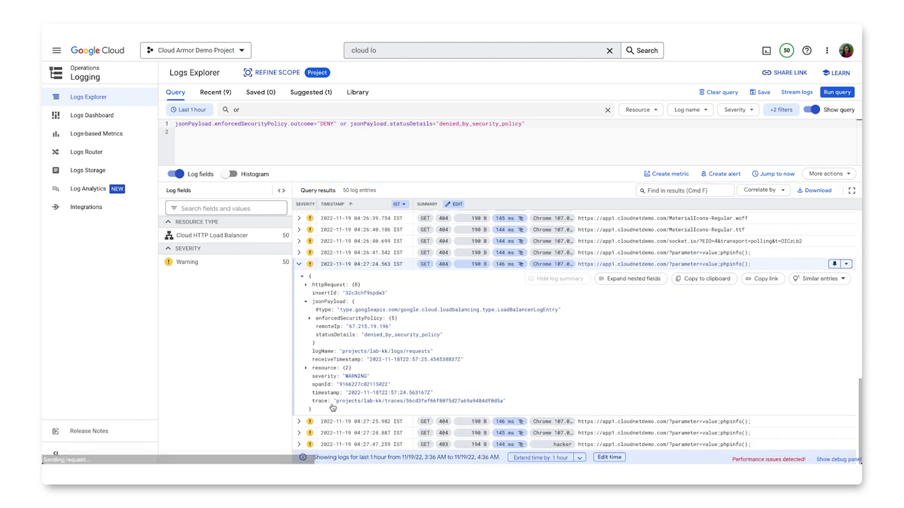
pyautogui.click(309, 319)
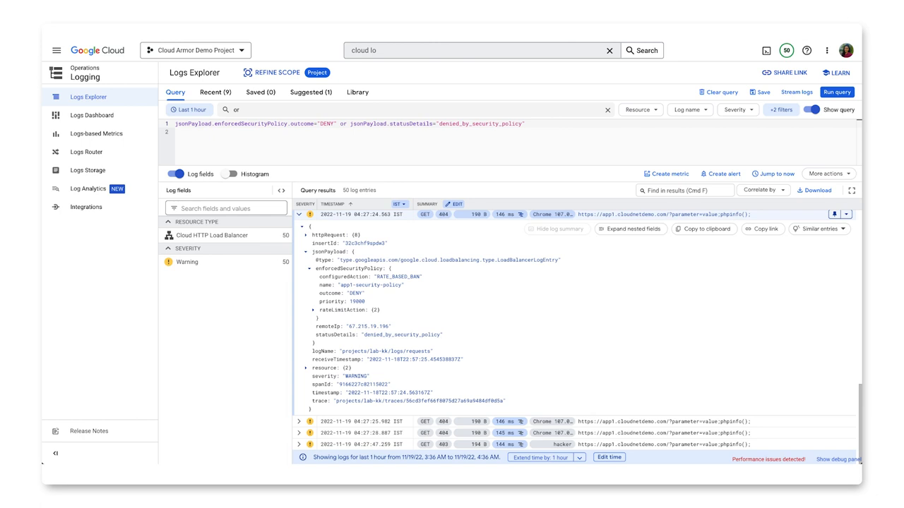
# Step: In Cloud Shell, run gcloud to set app1-security-policy --log-level=VERBOSE and authorize it
pyautogui.click(767, 50)
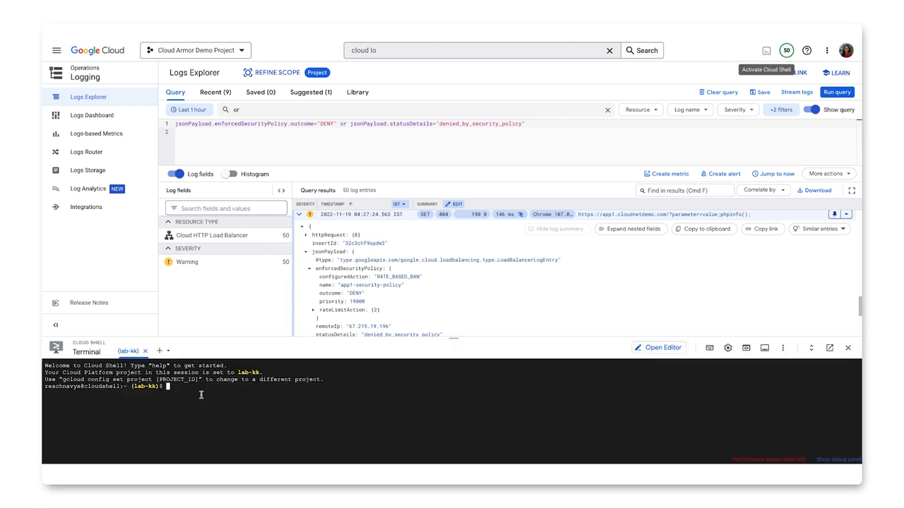
pyautogui.write('gcloud compute security-policies update app1-security-policy     --log-level=VERBOSE')
pyautogui.press('Return')
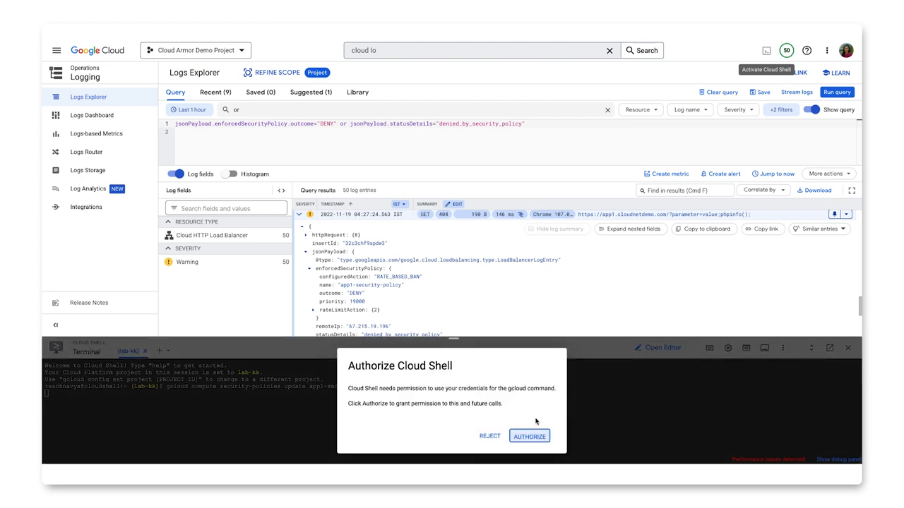
pyautogui.click(543, 438)
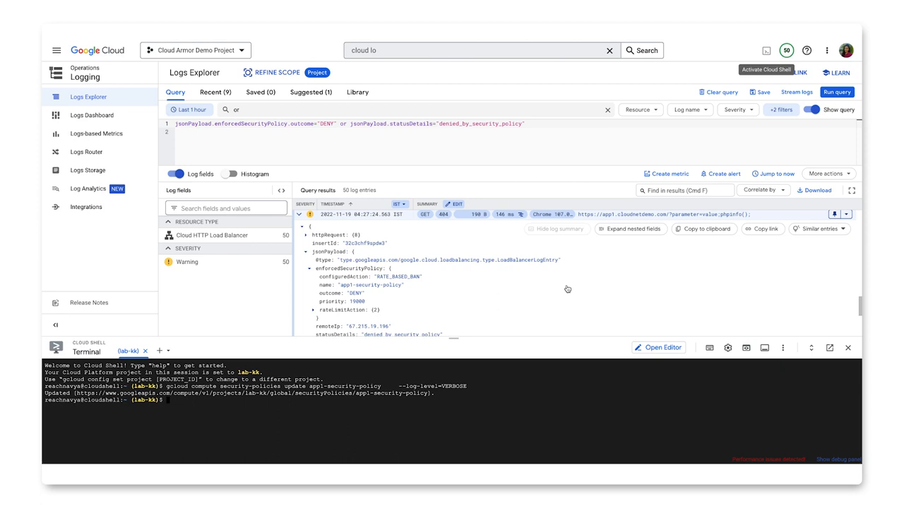
pyautogui.scroll(-10, 565, 289)
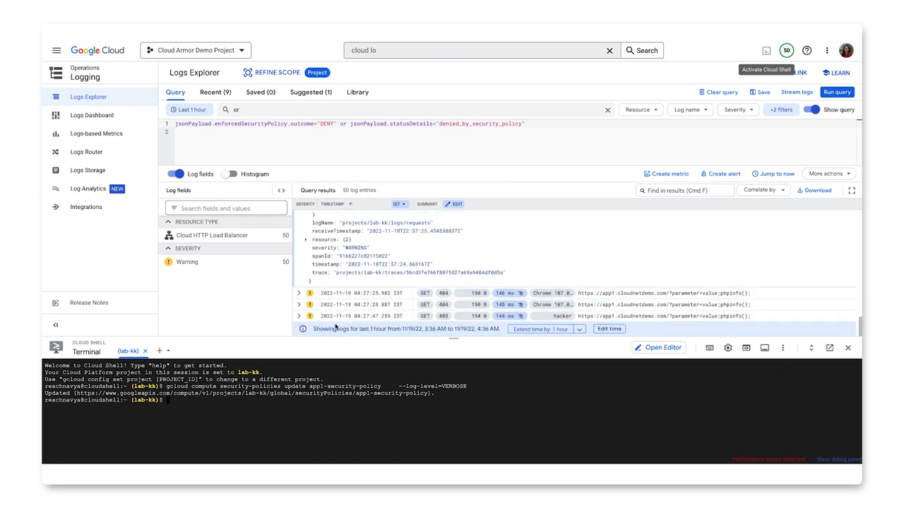
# Step: Inspect the hacker request's enforcedSecurityPolicy, close Cloud Shell, and go to Logs-based Metrics
pyautogui.click(299, 317)
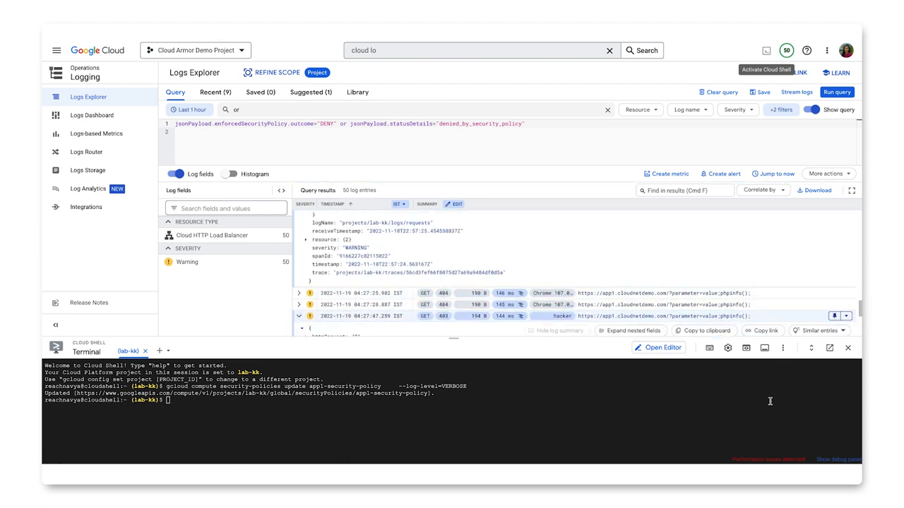
pyautogui.click(848, 347)
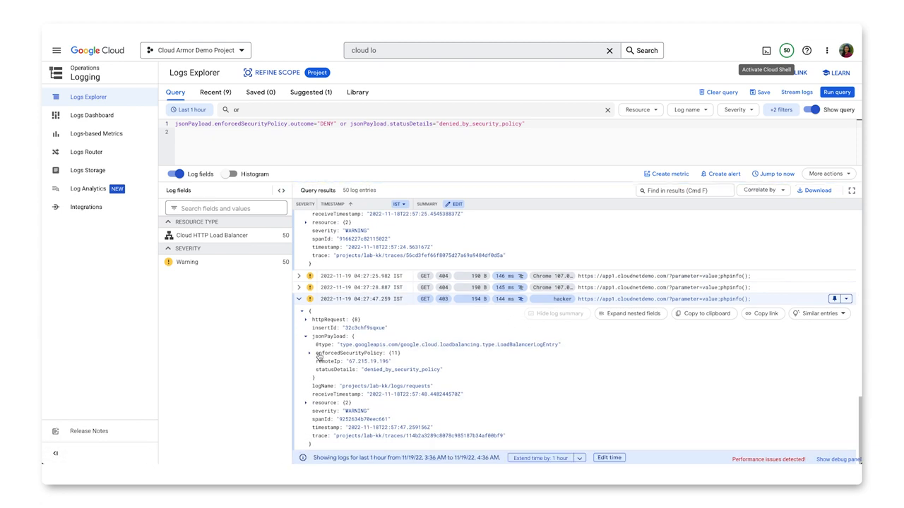
pyautogui.click(309, 353)
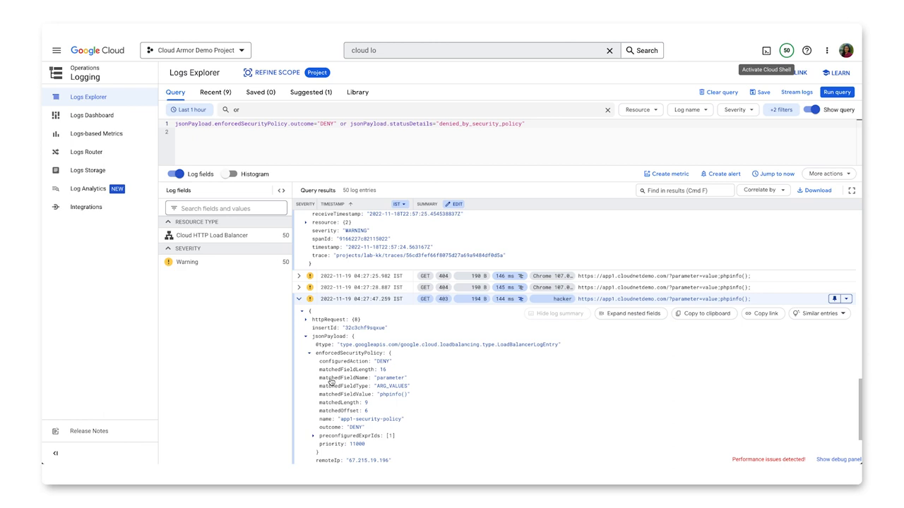
pyautogui.click(112, 137)
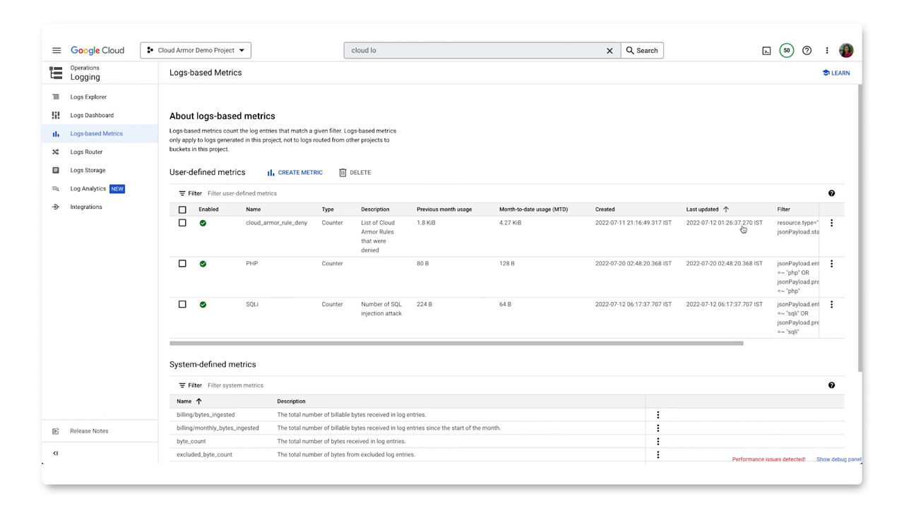
pyautogui.click(831, 223)
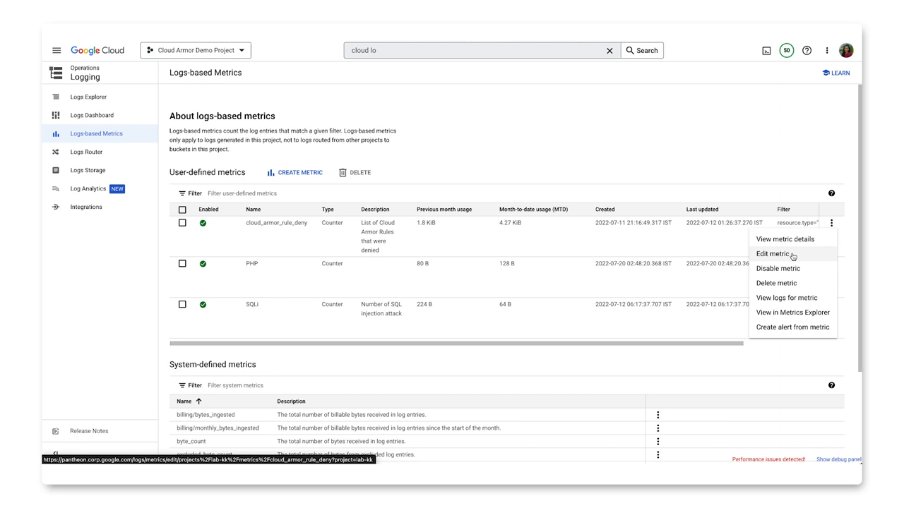
pyautogui.click(792, 256)
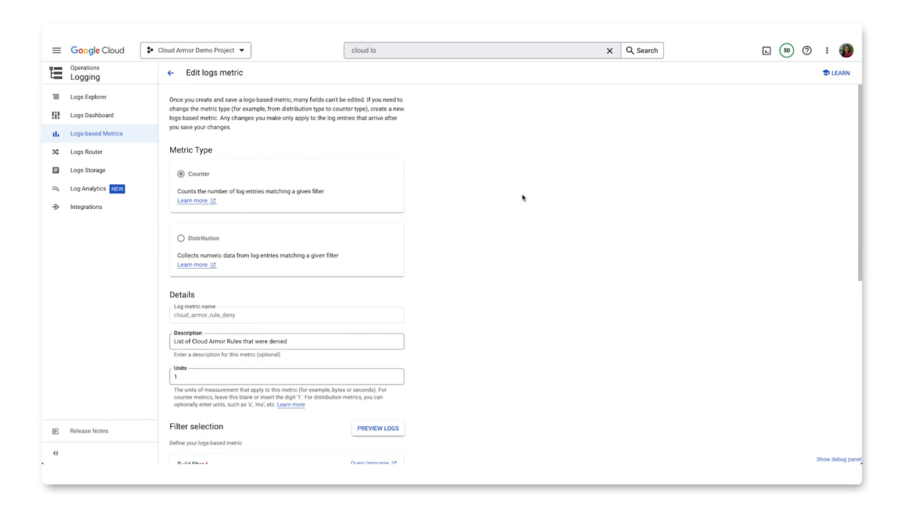
pyautogui.scroll(-2, 522, 198)
pyautogui.scroll(-1, 522, 197)
pyautogui.scroll(-2, 523, 198)
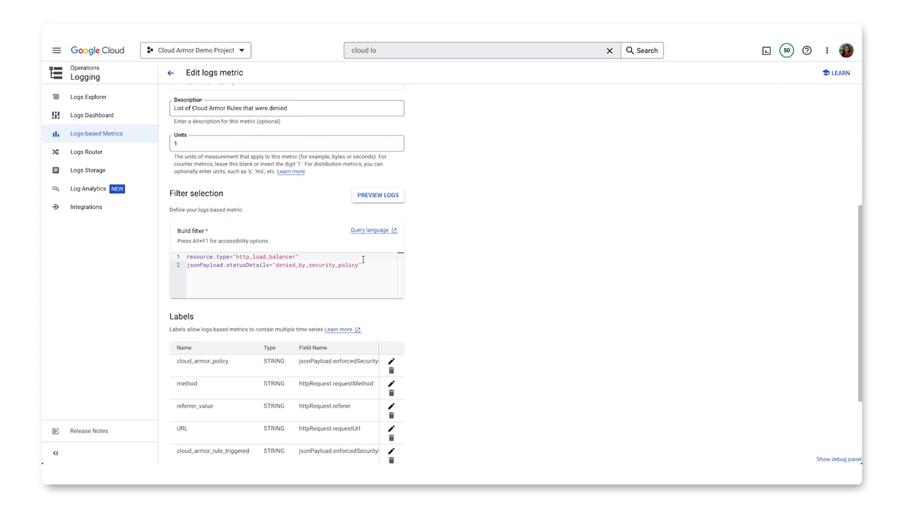
pyautogui.moveTo(362, 265); pyautogui.dragTo(189, 242)
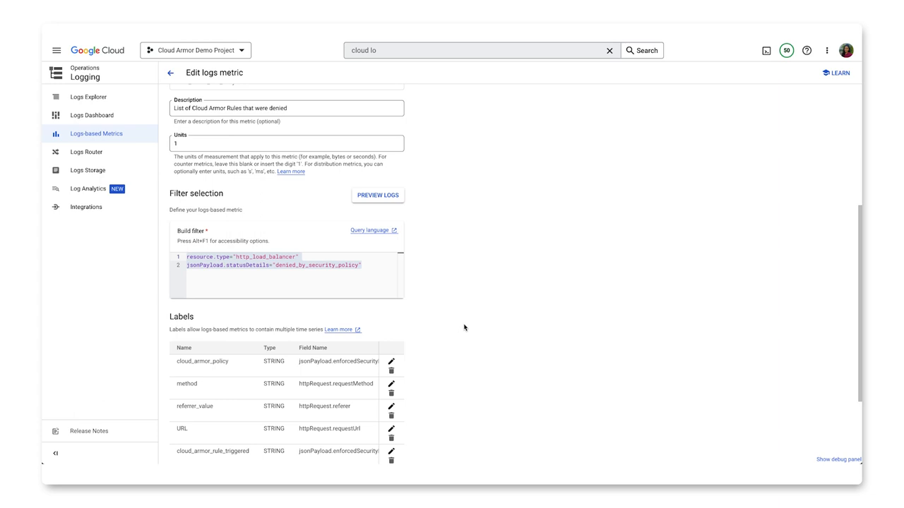
pyautogui.scroll(-3, 464, 326)
pyautogui.scroll(-1, 464, 327)
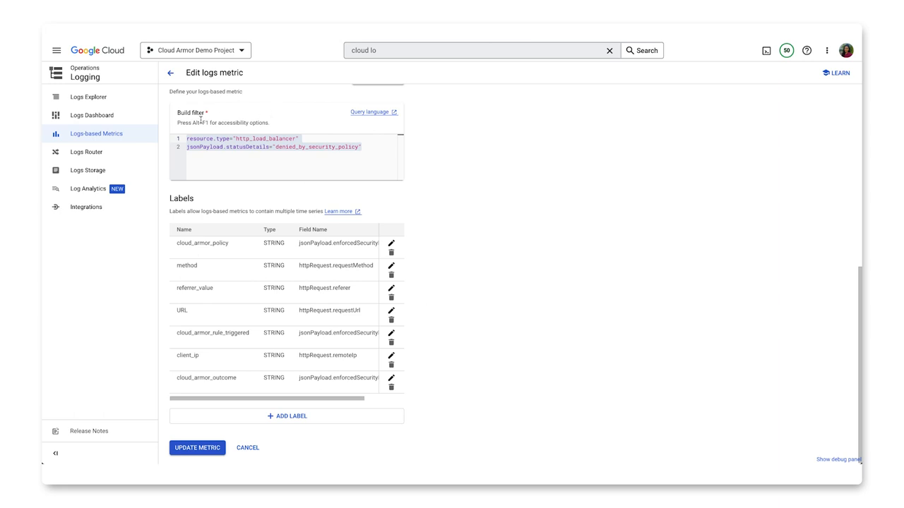
pyautogui.click(171, 72)
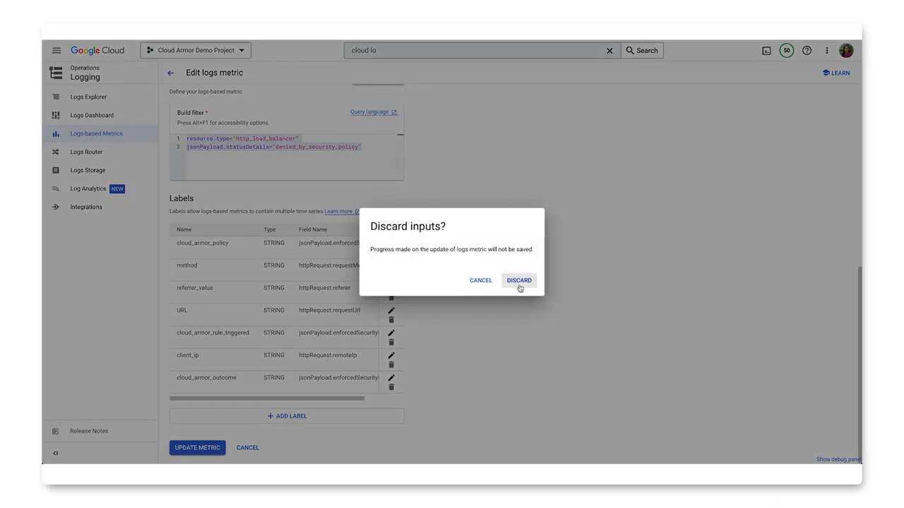
pyautogui.click(520, 287)
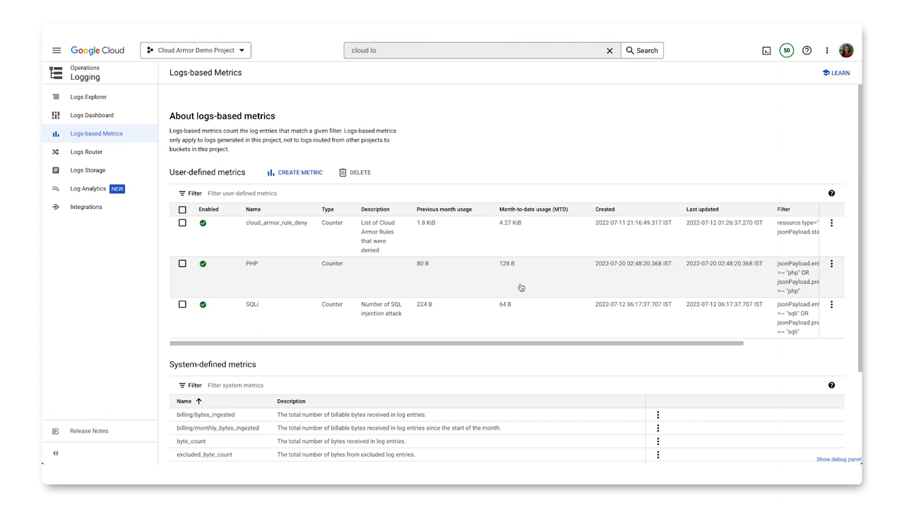
# Step: View the cloud_armor_rule_deny metric in Metrics Explorer from its row actions
pyautogui.click(832, 224)
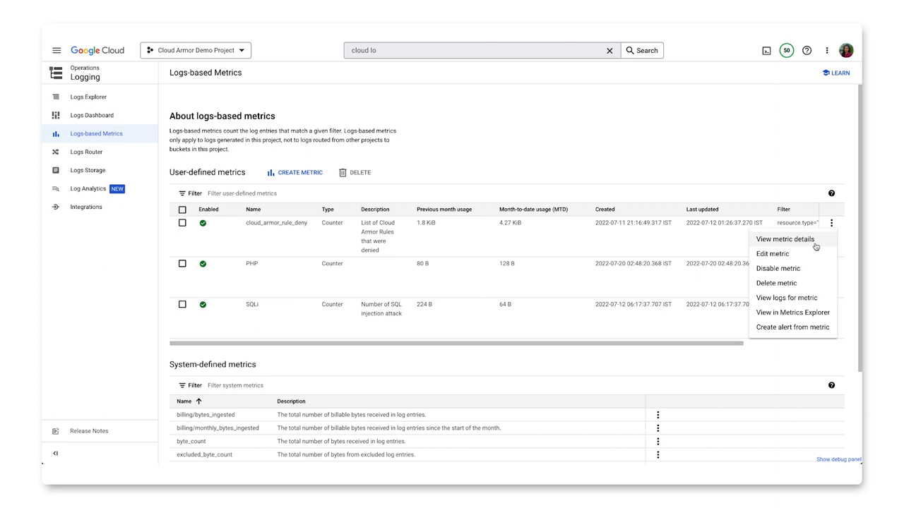
pyautogui.click(812, 316)
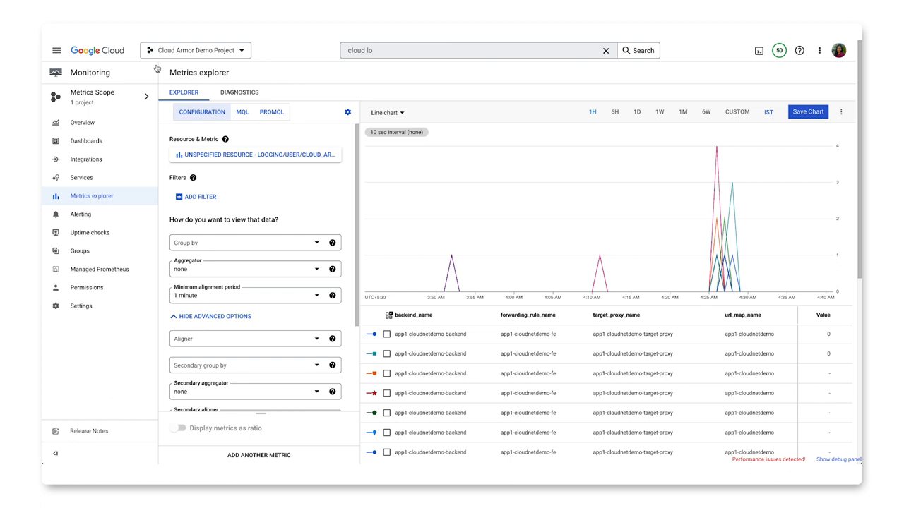
# Step: Group the chart by URL, client_ip, cloud_armor_outcome, cloud_armor_rule_triggered, referrer_value, method and cloud_armor_policy
pyautogui.click(214, 246)
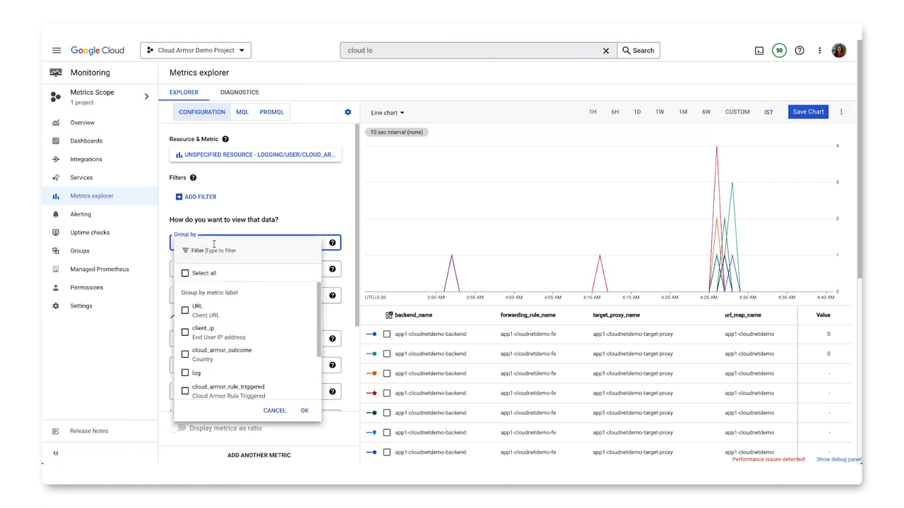
pyautogui.click(199, 310)
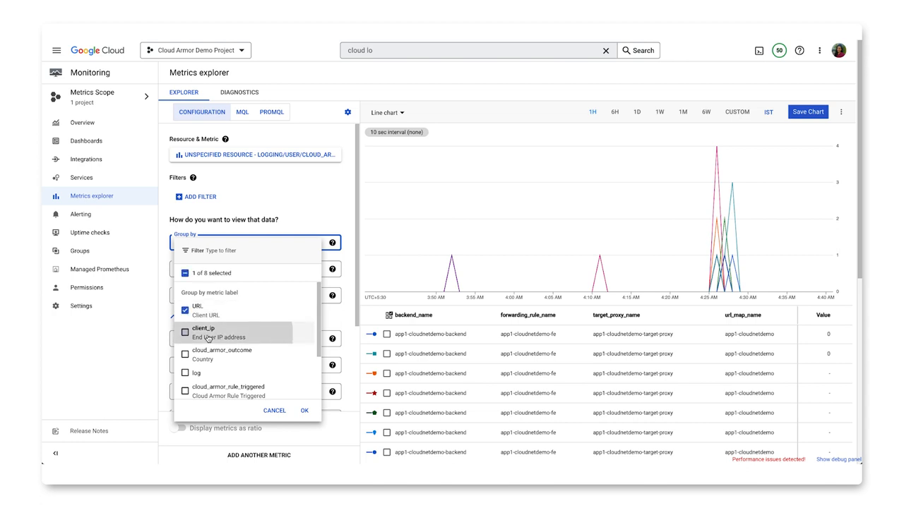
pyautogui.click(203, 332)
pyautogui.click(208, 357)
pyautogui.scroll(-1, 204, 379)
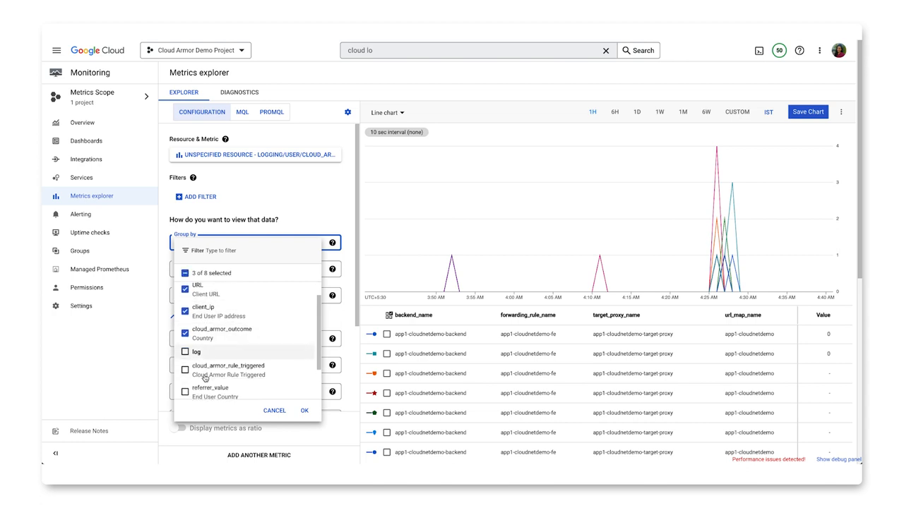
pyautogui.click(205, 378)
pyautogui.scroll(-1, 205, 377)
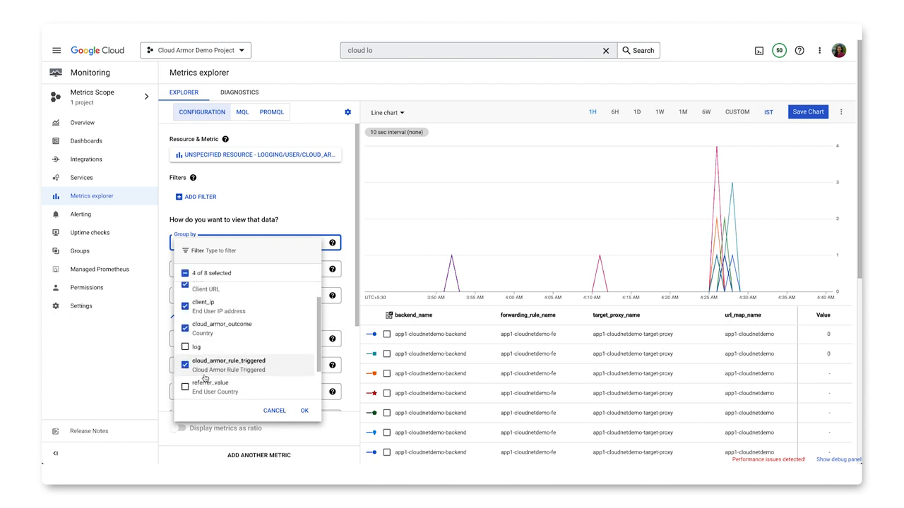
pyautogui.click(204, 378)
pyautogui.scroll(-1, 204, 379)
pyautogui.click(206, 374)
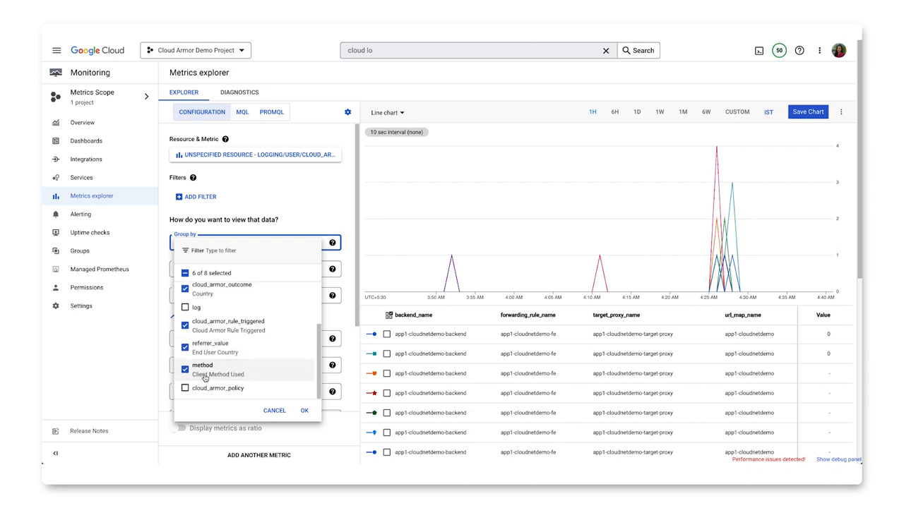
pyautogui.click(206, 387)
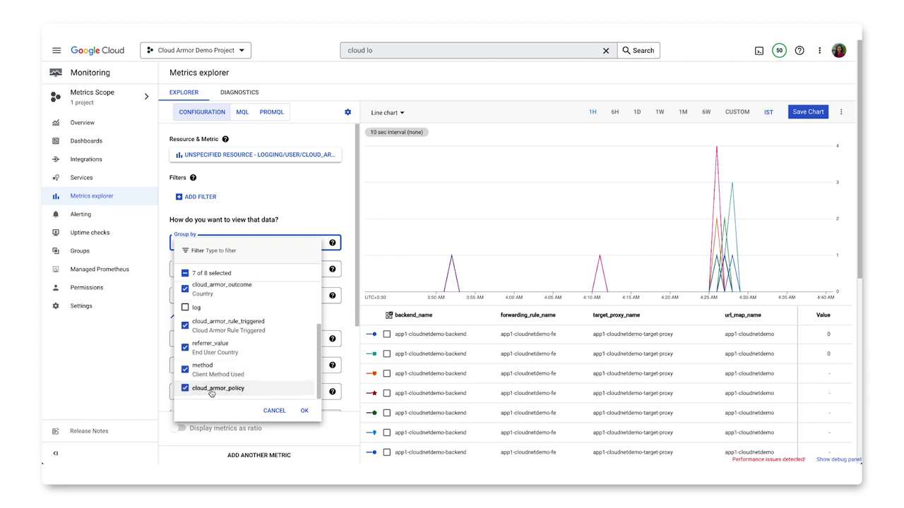
pyautogui.click(304, 411)
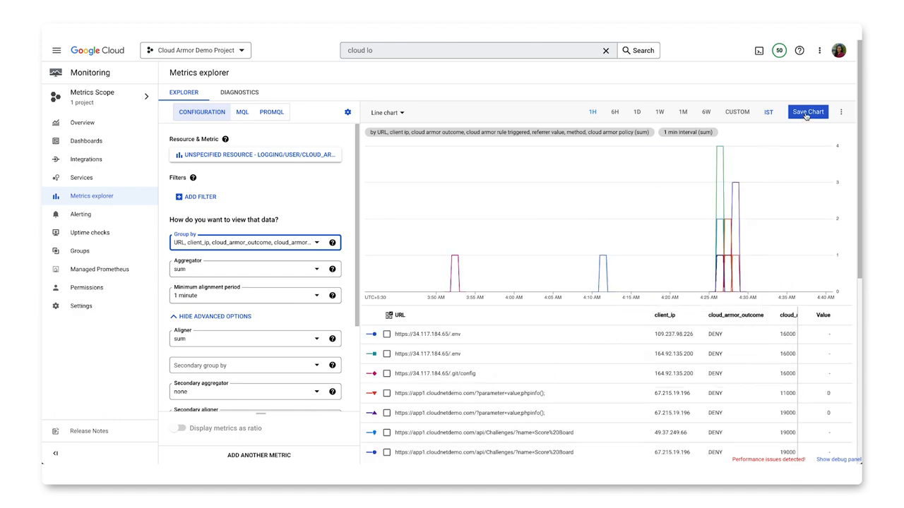
# Step: Save the chart titled Newly Added Chart to the Cloud Armor dashboard and go to it
pyautogui.click(806, 113)
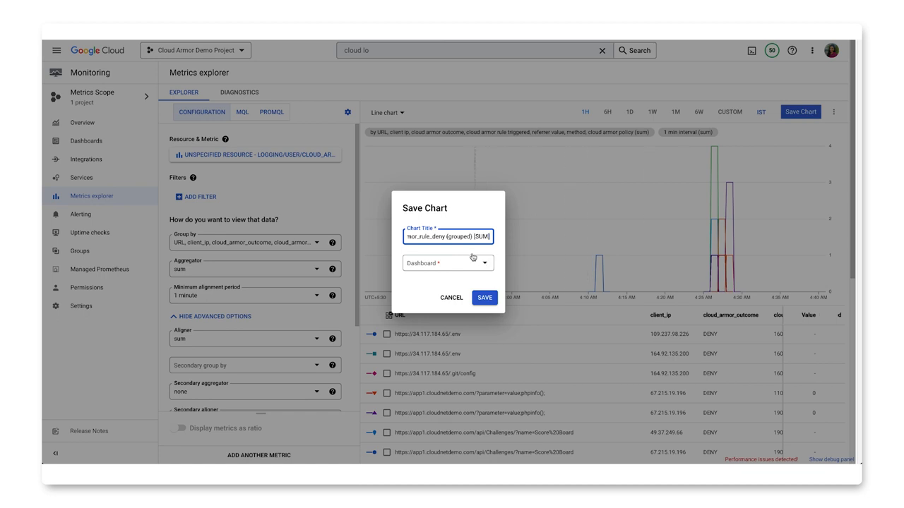
pyautogui.hotkey('ctrl', 'a')
pyautogui.write('Newly Added Chart')
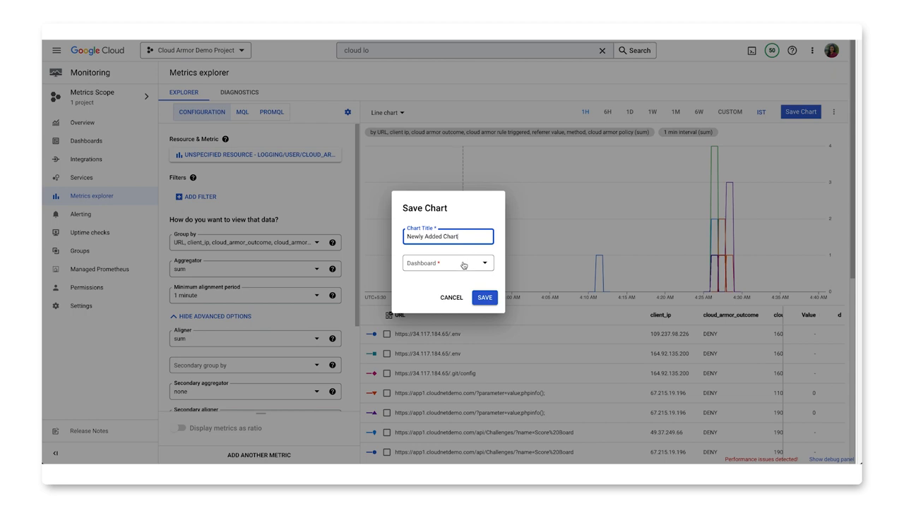
pyautogui.click(463, 266)
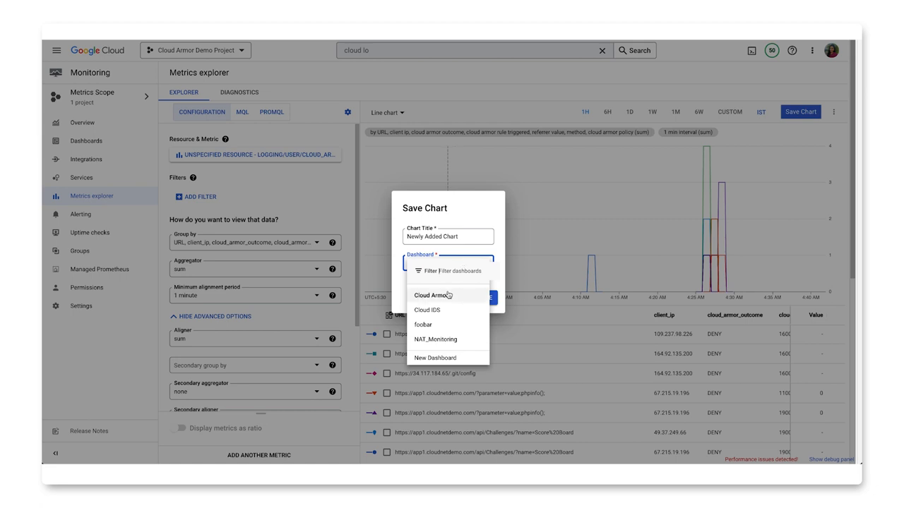
pyautogui.click(451, 295)
pyautogui.click(495, 298)
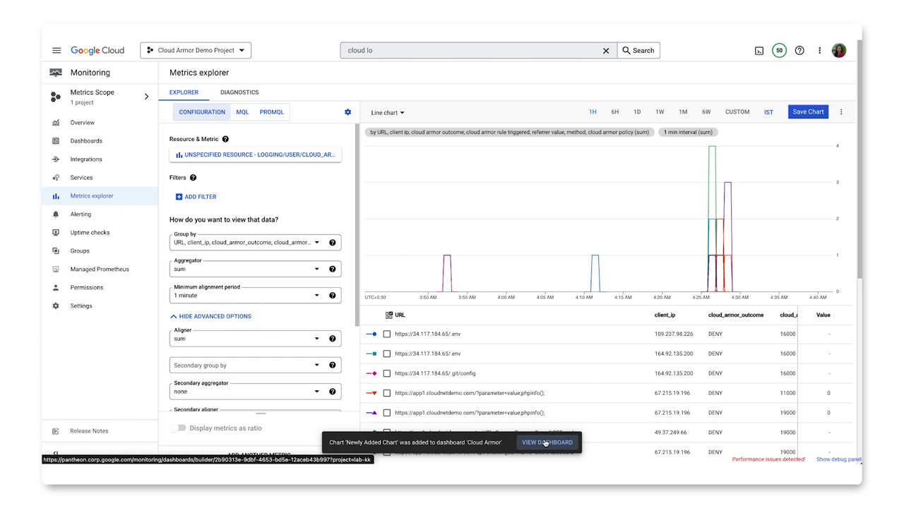
pyautogui.click(545, 443)
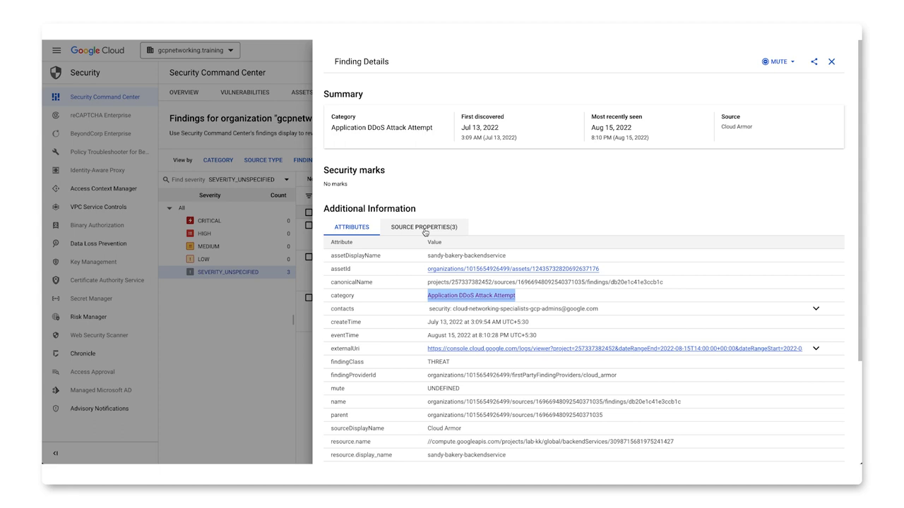
# Step: Expand Header_Signature > 0 > significantValues > 0 under the finding's source properties
pyautogui.click(424, 230)
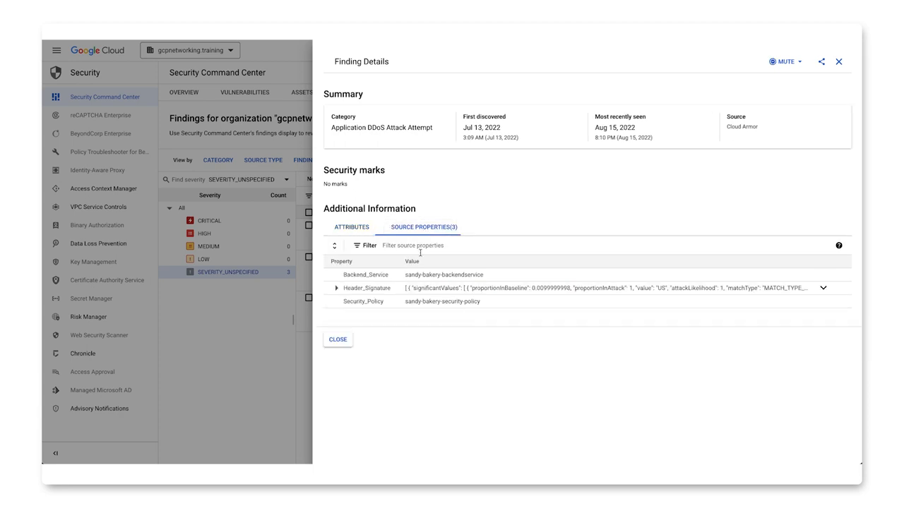
pyautogui.click(336, 289)
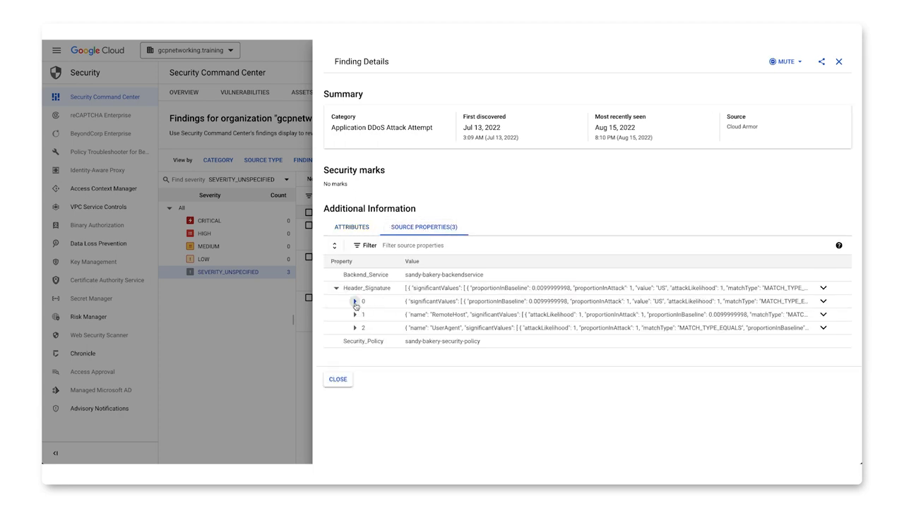
pyautogui.click(355, 301)
pyautogui.click(373, 315)
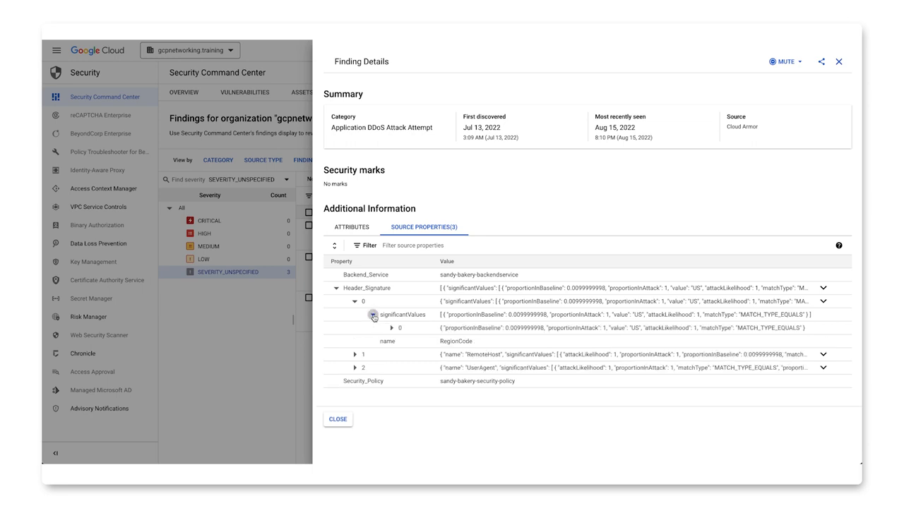
pyautogui.click(390, 328)
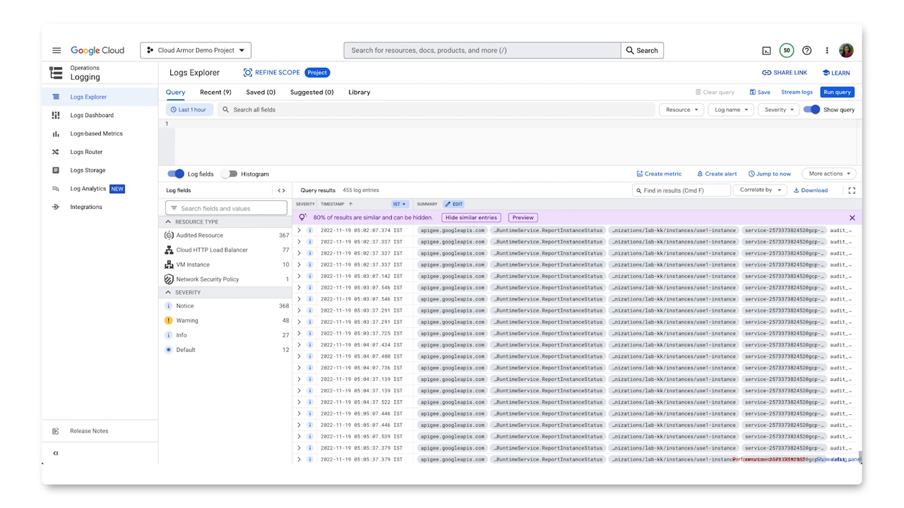
# Step: Bring up the Logs Explorer's More actions menu for creating a sink
pyautogui.click(852, 175)
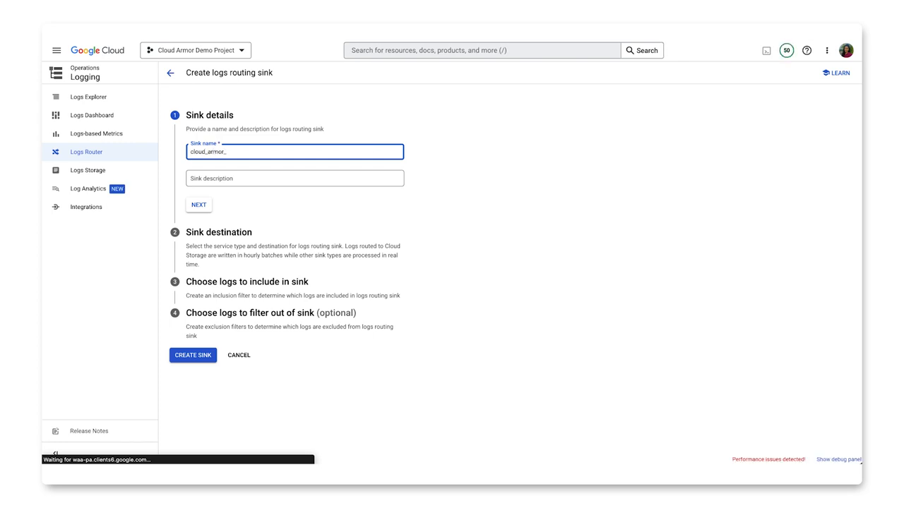
pyautogui.write('bq')
# Step: Describe sink cloud_armor_bq as 'Cloud Armor logs to BQ' and continue to the destination step
pyautogui.click(402, 178)
pyautogui.write('Cloud Armor log')
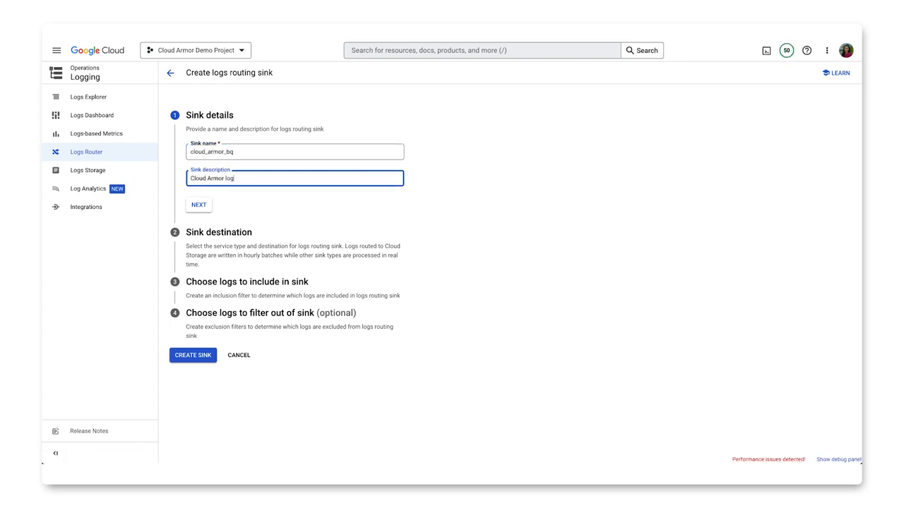
pyautogui.write('s to BQ')
pyautogui.click(199, 206)
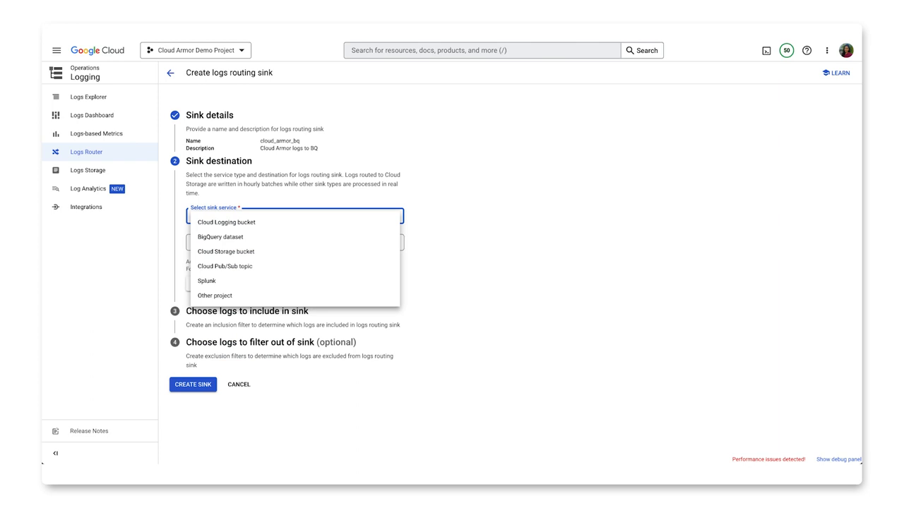
# Step: Route the sink to the Cloud Armor Logs BigQuery dataset and continue to the inclusion filter
pyautogui.click(237, 237)
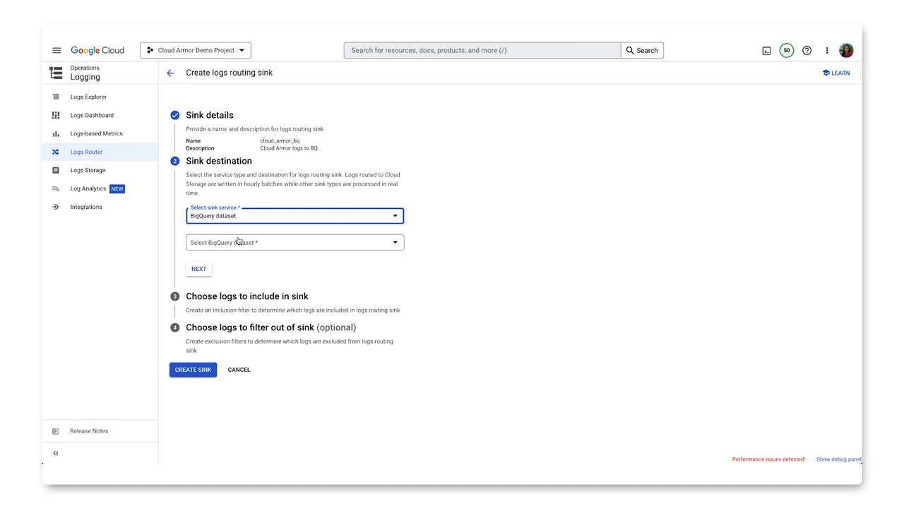
pyautogui.click(238, 241)
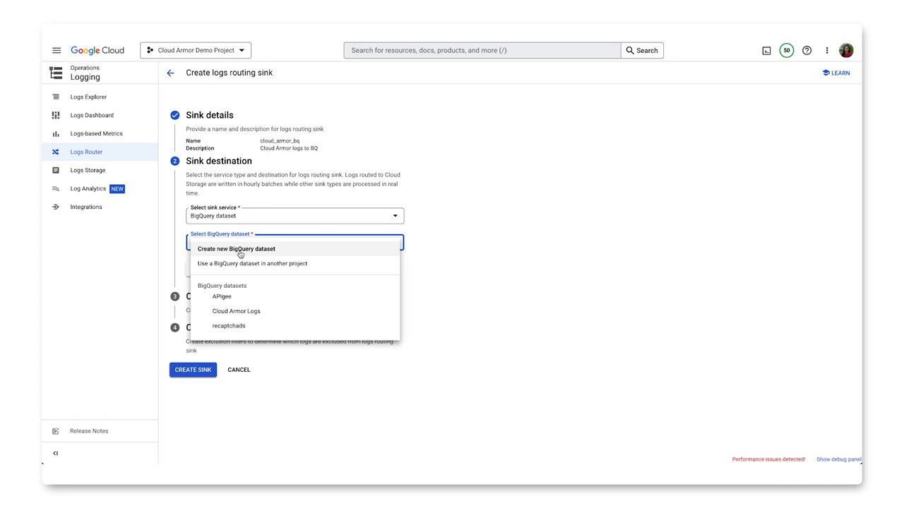
pyautogui.click(236, 311)
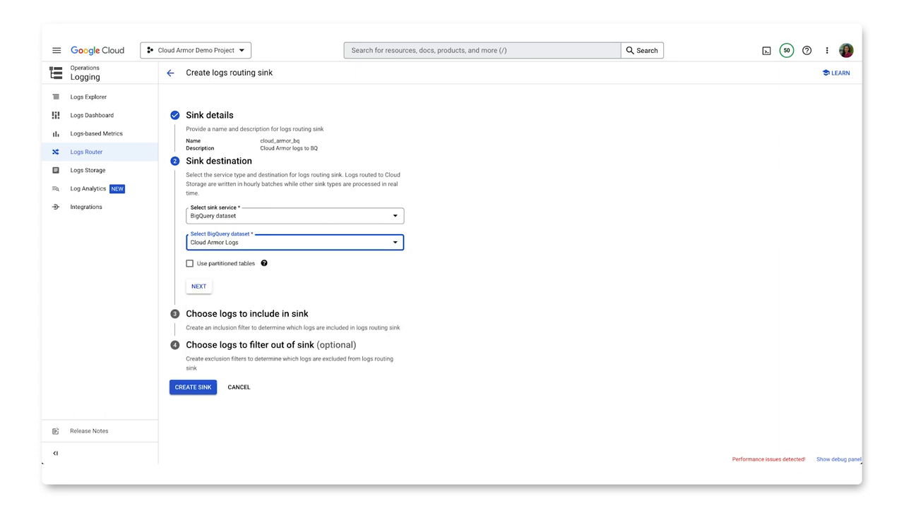
pyautogui.click(198, 286)
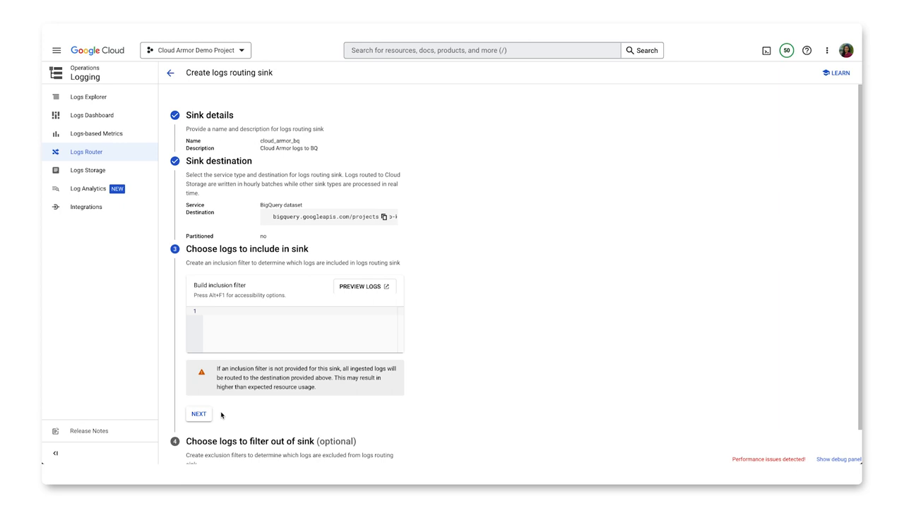
pyautogui.click(221, 310)
# Step: Set inclusion filter resource.type="http_load_balancer", create the sink and return to Logs Router
pyautogui.write('resource.type="http_load_balancer"')
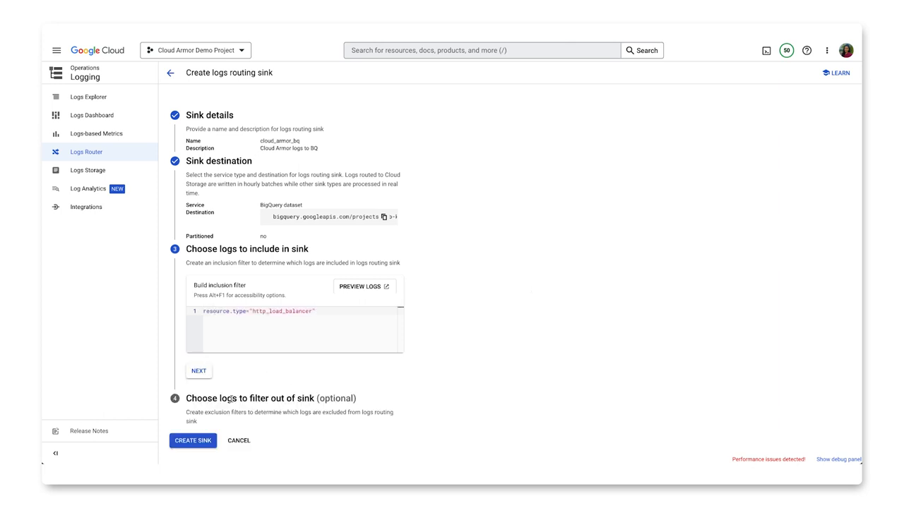
pyautogui.click(199, 372)
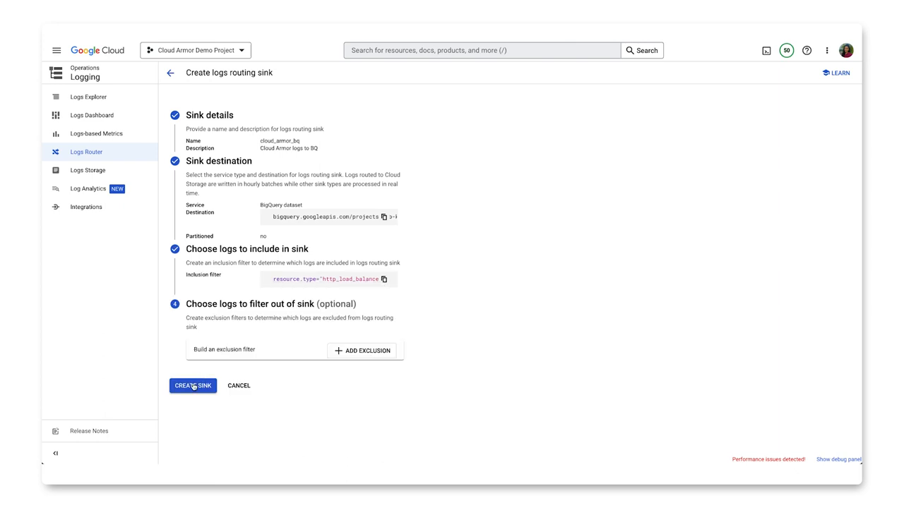
pyautogui.click(194, 386)
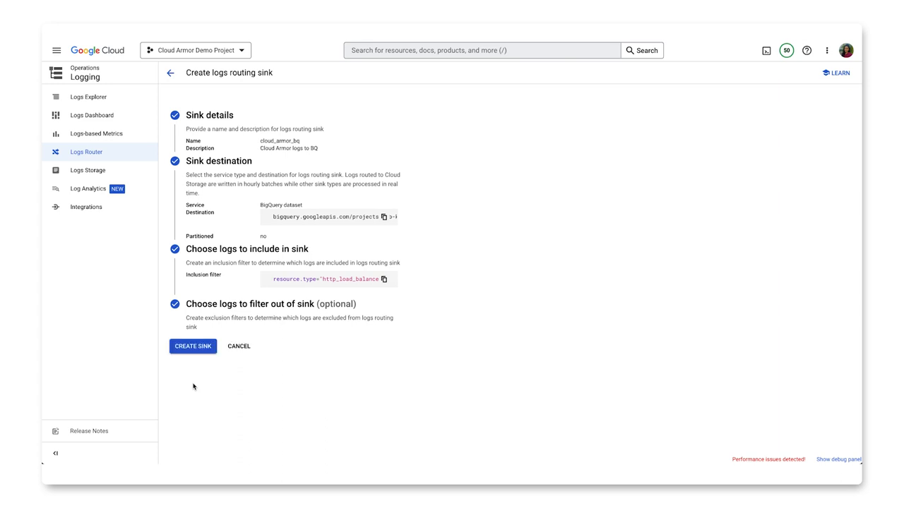
pyautogui.click(99, 154)
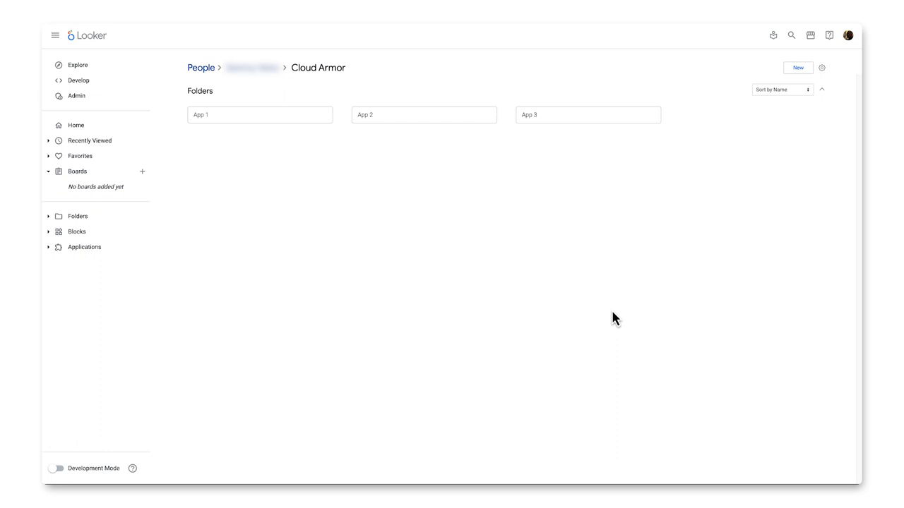
# Step: Choose Discover from the Marketplace menu to browse its applications and models
pyautogui.click(809, 40)
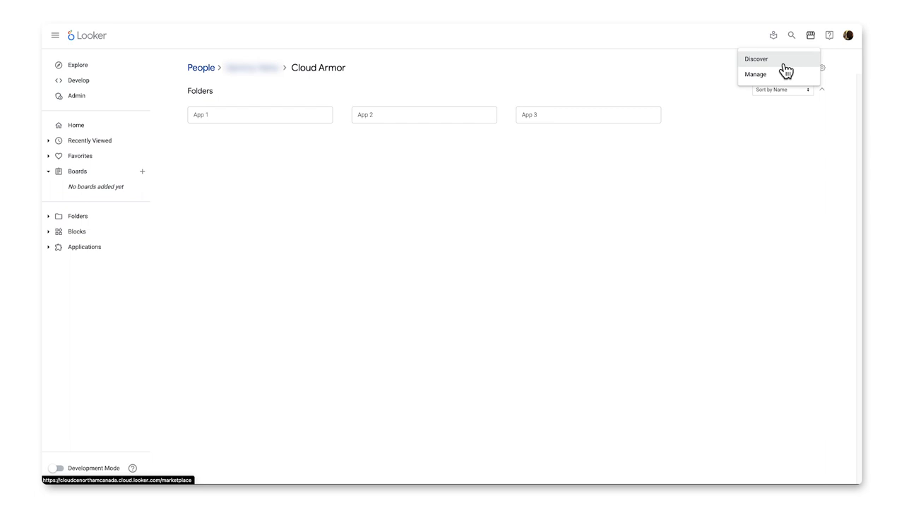
pyautogui.click(784, 64)
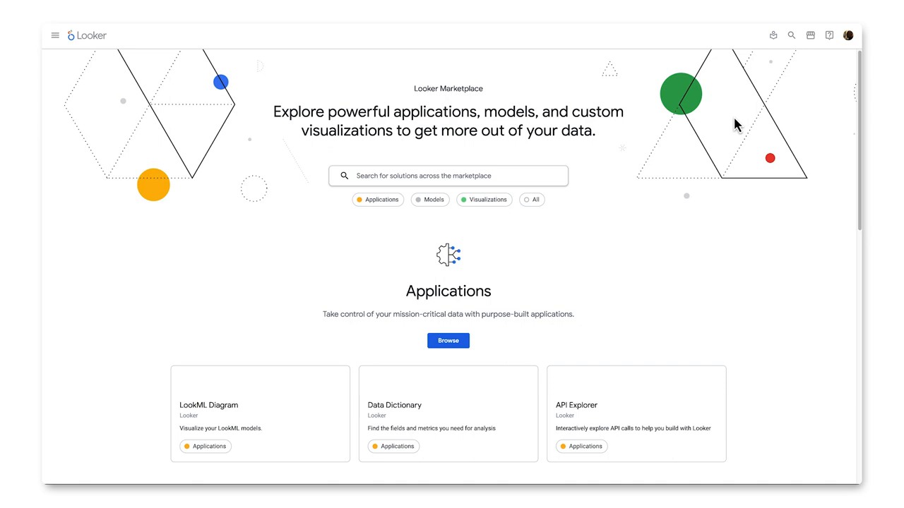
# Step: Find the Cloud Armor model via Marketplace search, then open App 1's Google Cloud Armor dashboard
pyautogui.click(411, 177)
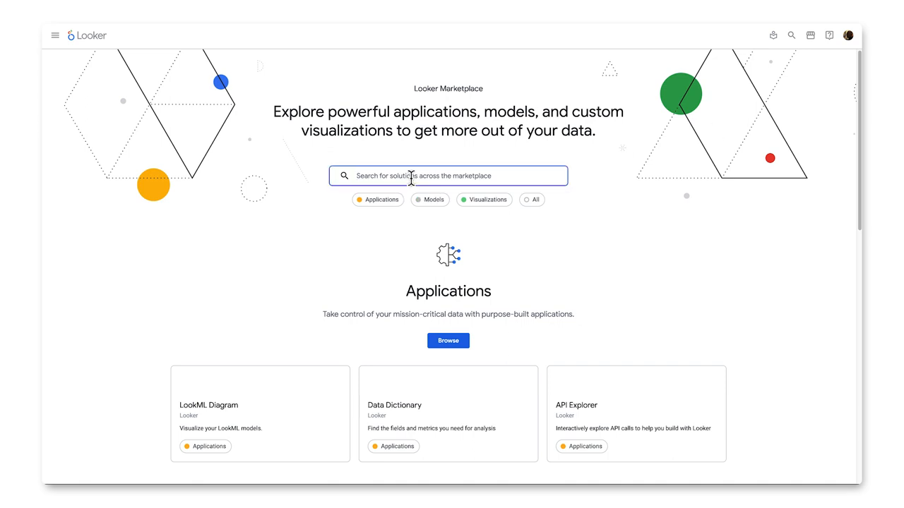
pyautogui.write('cloud a')
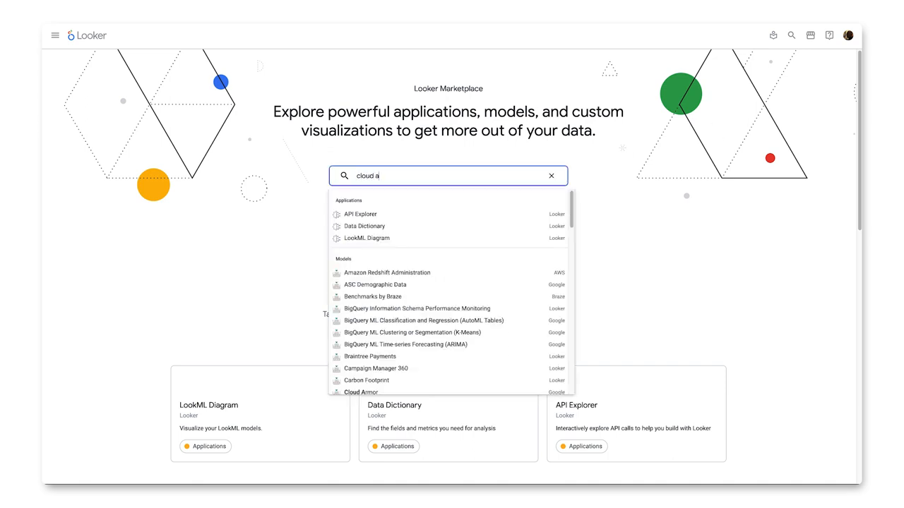
pyautogui.write('rmor')
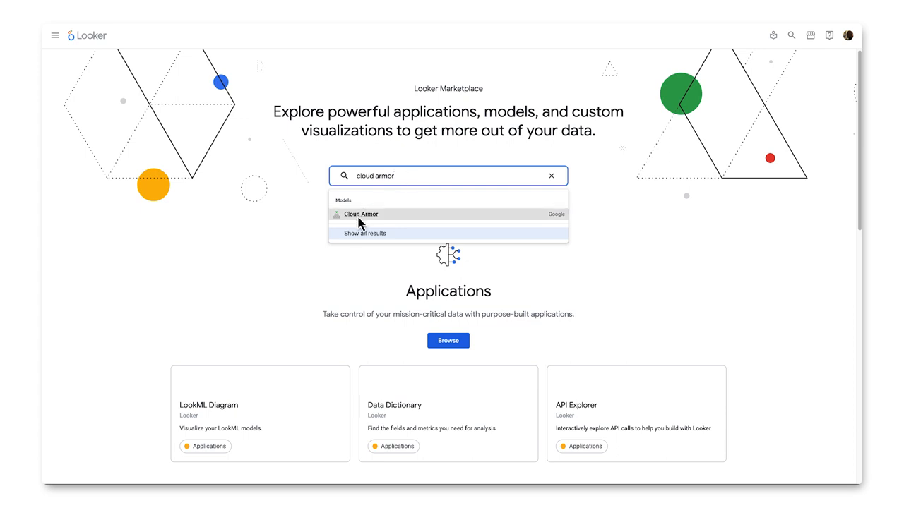
pyautogui.click(359, 215)
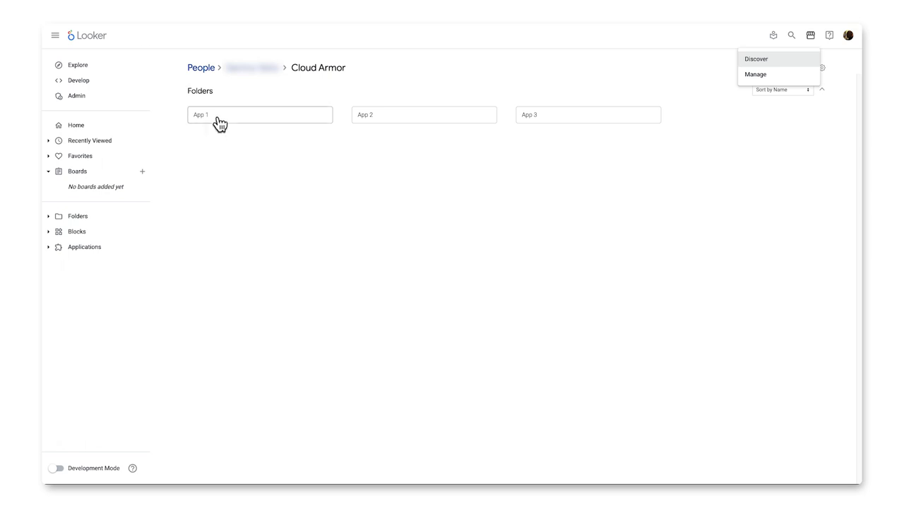
pyautogui.click(219, 124)
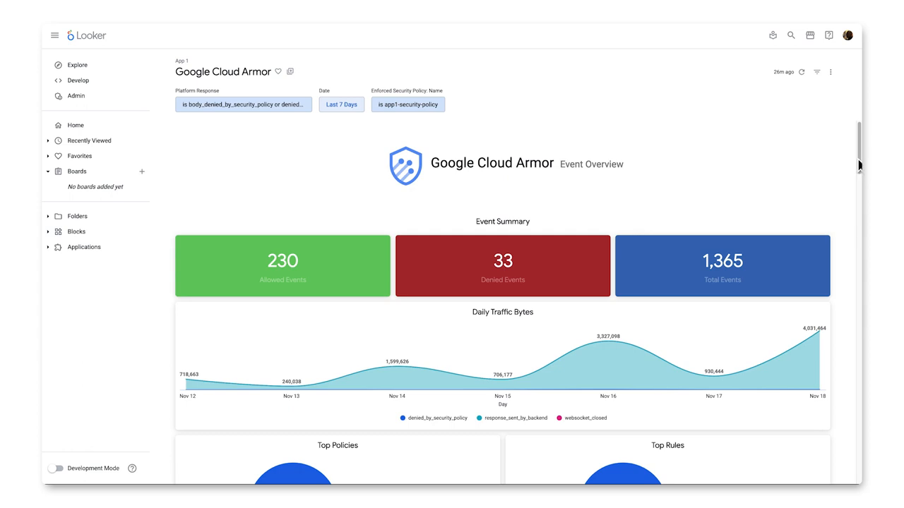
pyautogui.moveTo(860, 175)
pyautogui.mouseDown()
pyautogui.moveTo(856, 292)
pyautogui.moveTo(859, 171)
pyautogui.mouseUp()
pyautogui.click(809, 245)
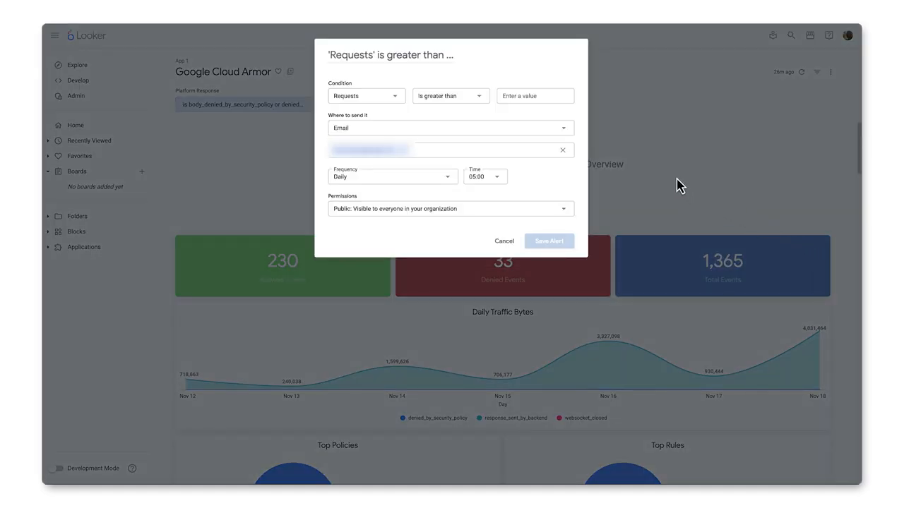
pyautogui.click(528, 97)
pyautogui.write('70000')
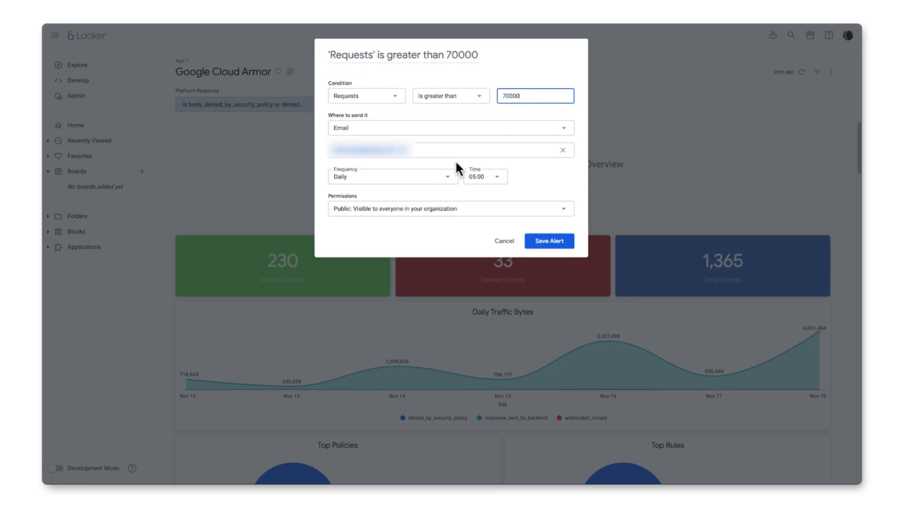
pyautogui.click(422, 134)
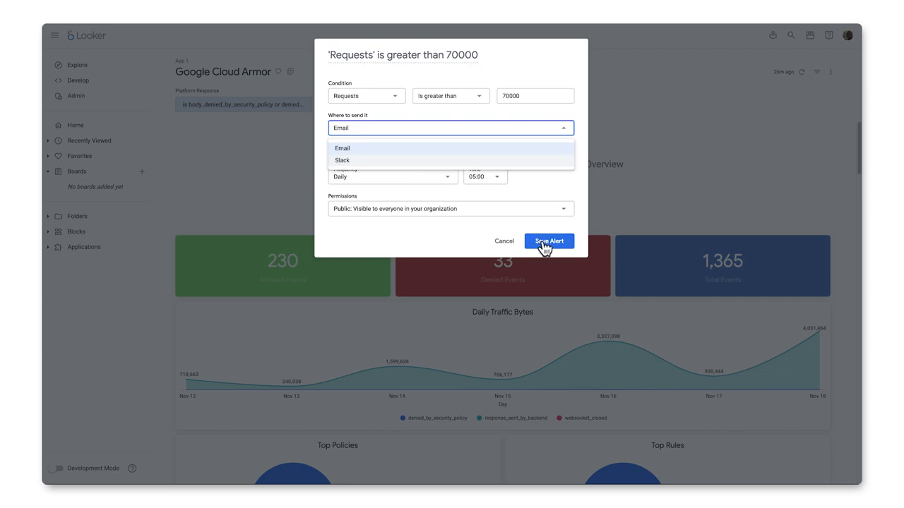
pyautogui.click(505, 243)
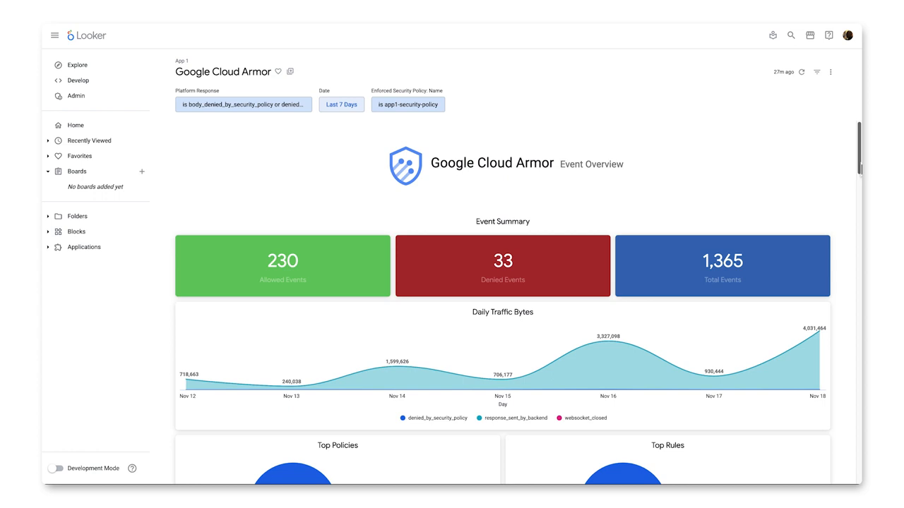
pyautogui.moveTo(860, 168); pyautogui.dragTo(860, 261)
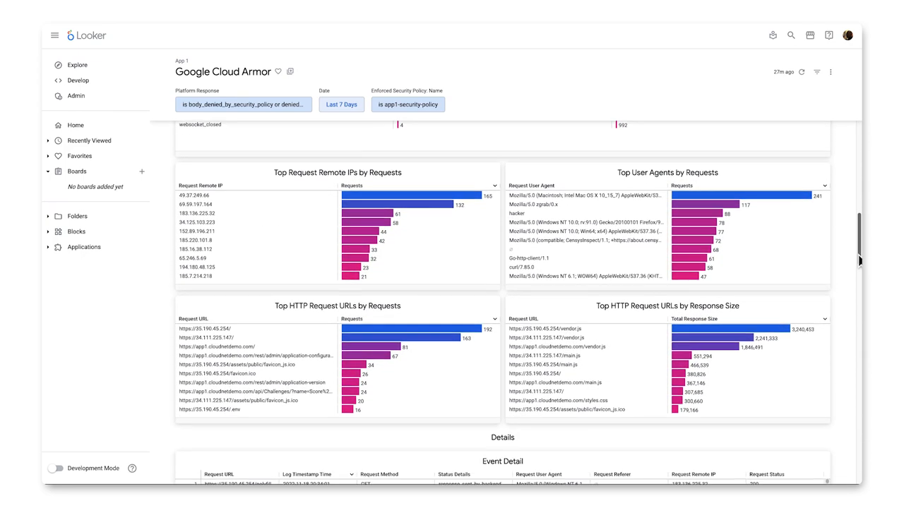
pyautogui.moveTo(860, 261); pyautogui.dragTo(861, 259)
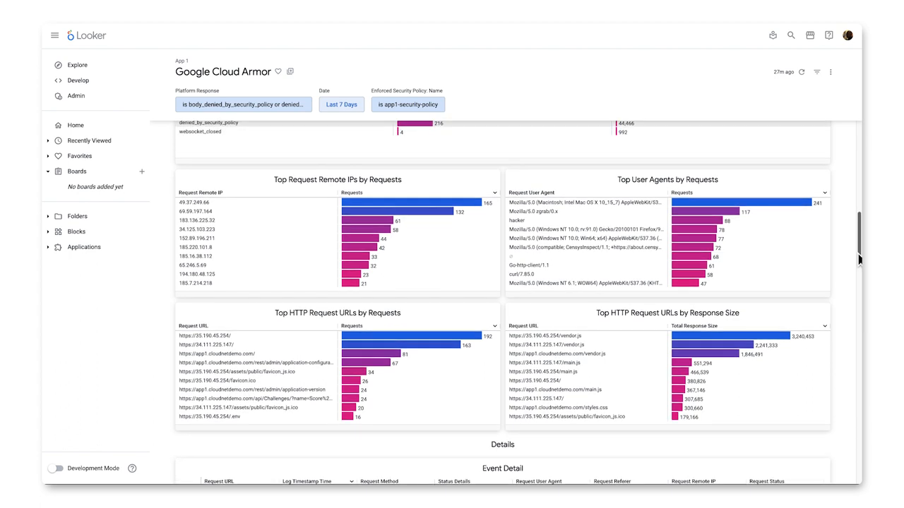
pyautogui.moveTo(490, 180)
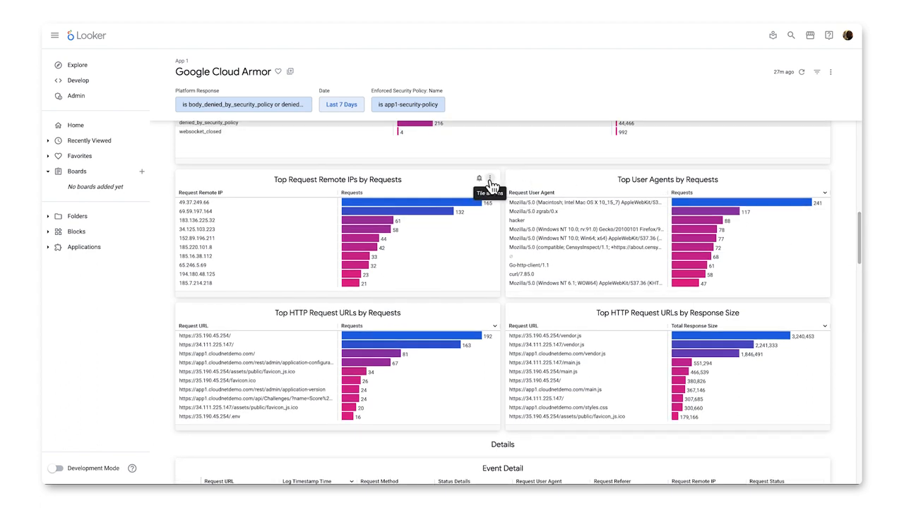
# Step: Explore the remote IPs tile, remove the Enforced Security Policy: Name filter and rerun
pyautogui.click(490, 180)
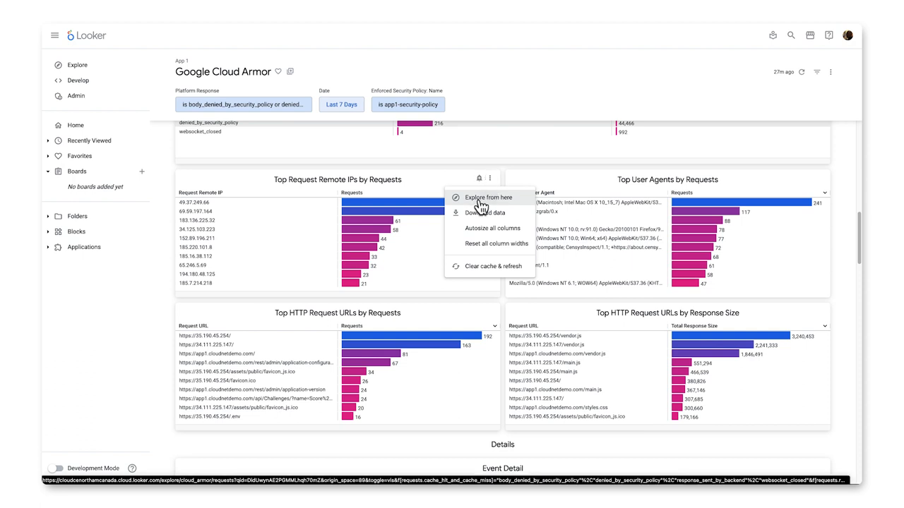
pyautogui.click(481, 205)
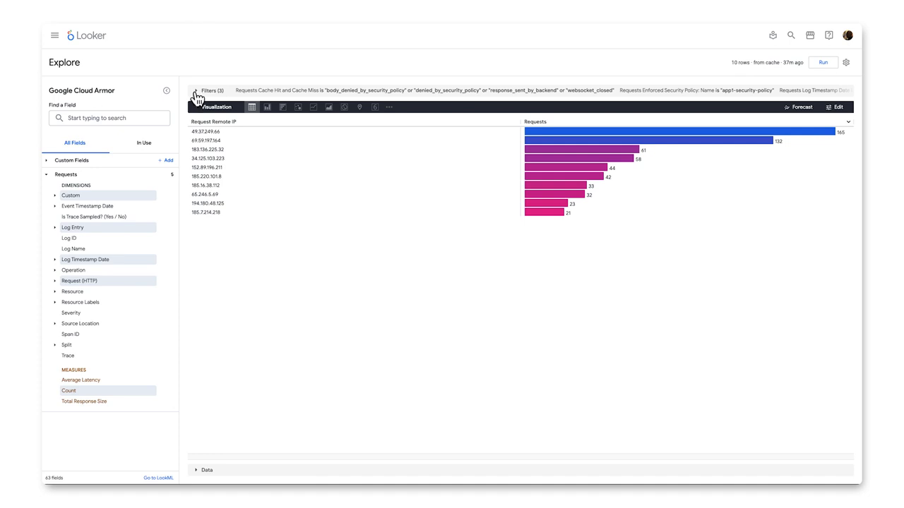
pyautogui.click(199, 90)
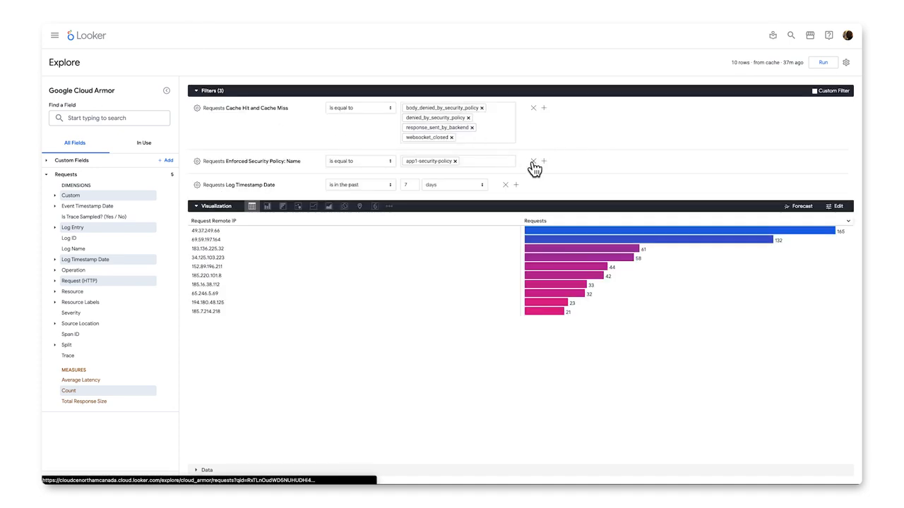
pyautogui.click(533, 161)
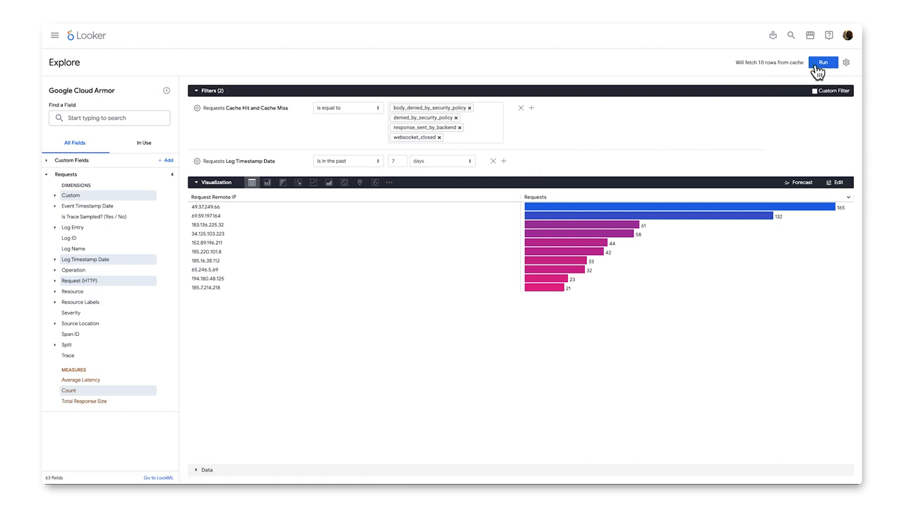
pyautogui.click(819, 65)
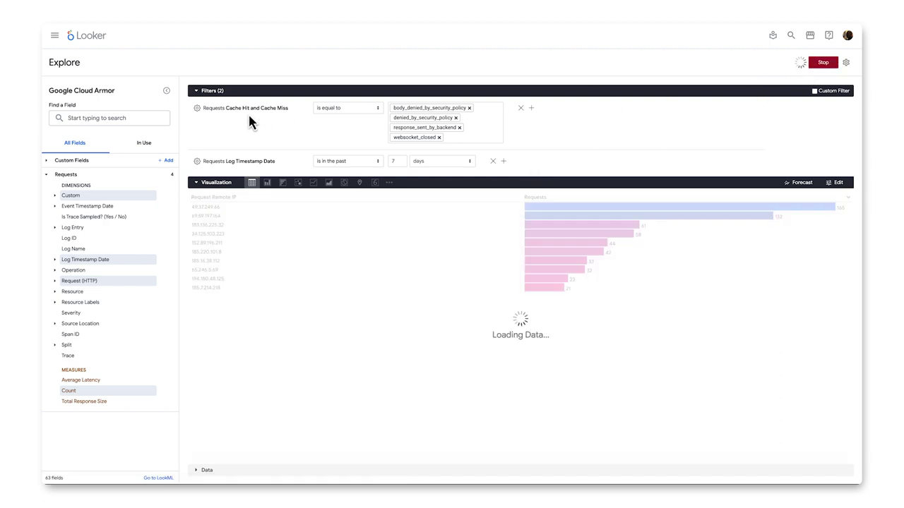
pyautogui.click(197, 90)
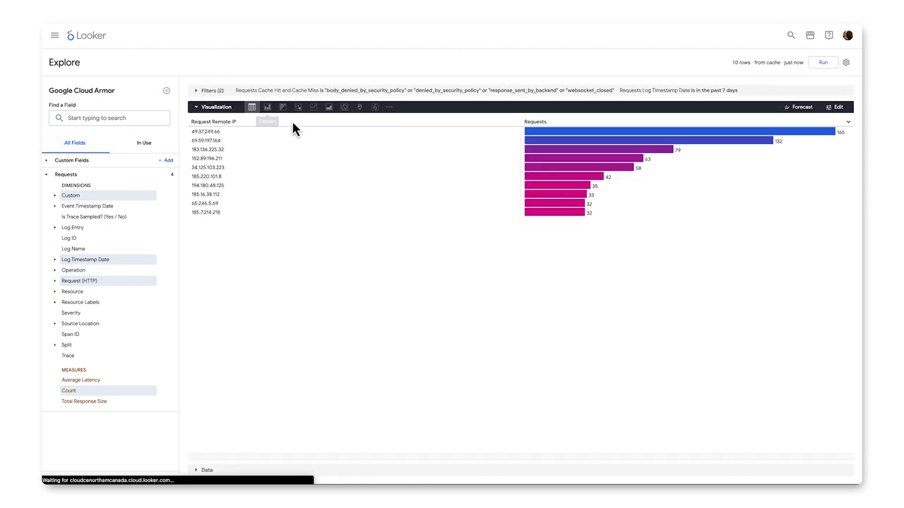
# Step: Show the top remote IPs as a donut chart with slice labels instead of a legend
pyautogui.click(344, 107)
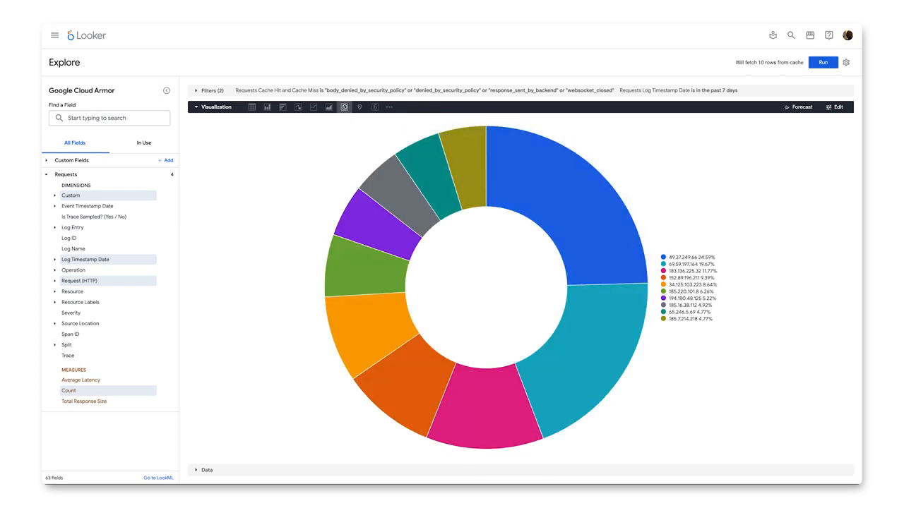
pyautogui.click(840, 109)
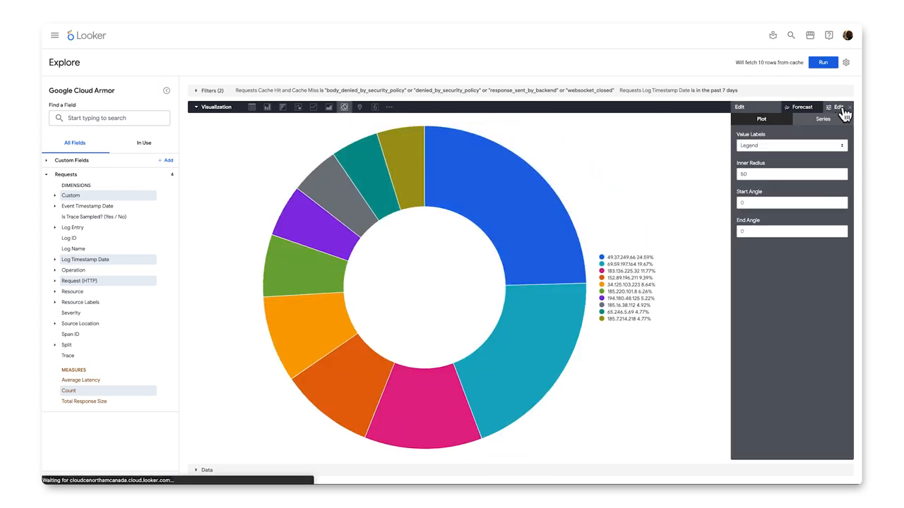
pyautogui.click(796, 150)
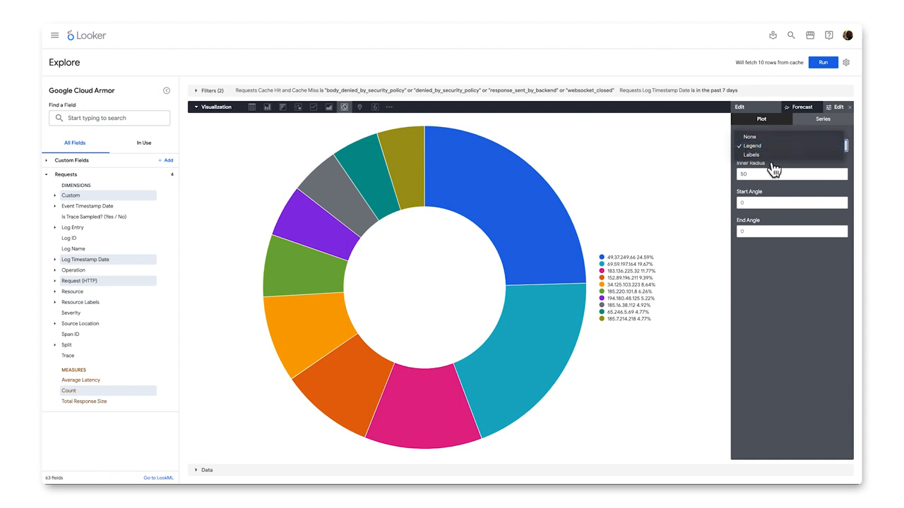
pyautogui.click(773, 156)
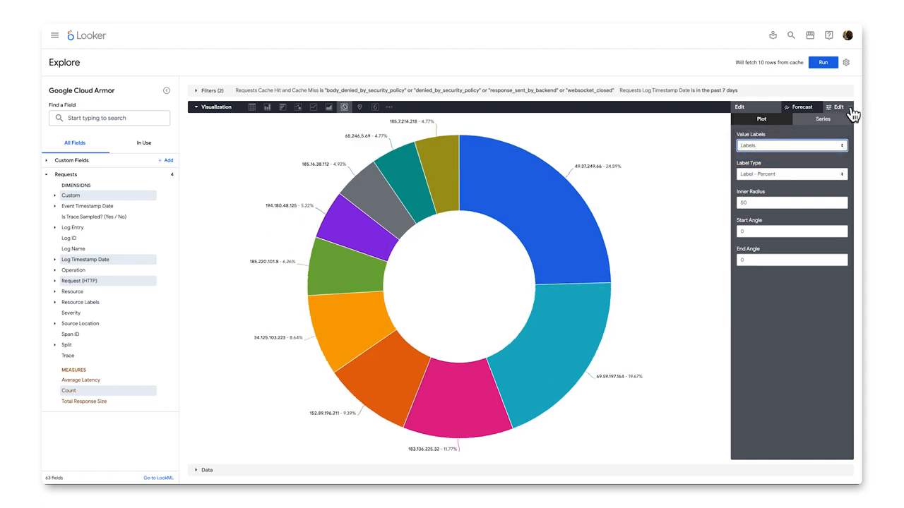
pyautogui.click(851, 111)
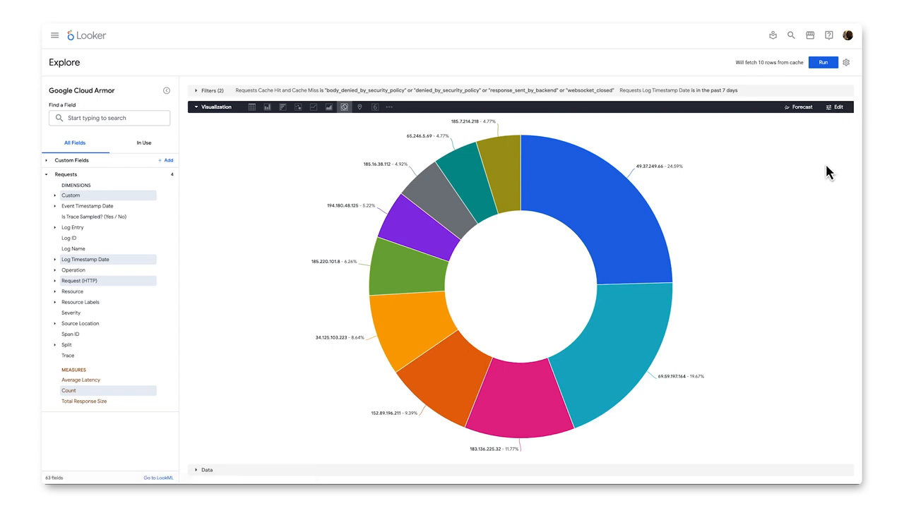
pyautogui.click(846, 63)
pyautogui.moveTo(798, 84)
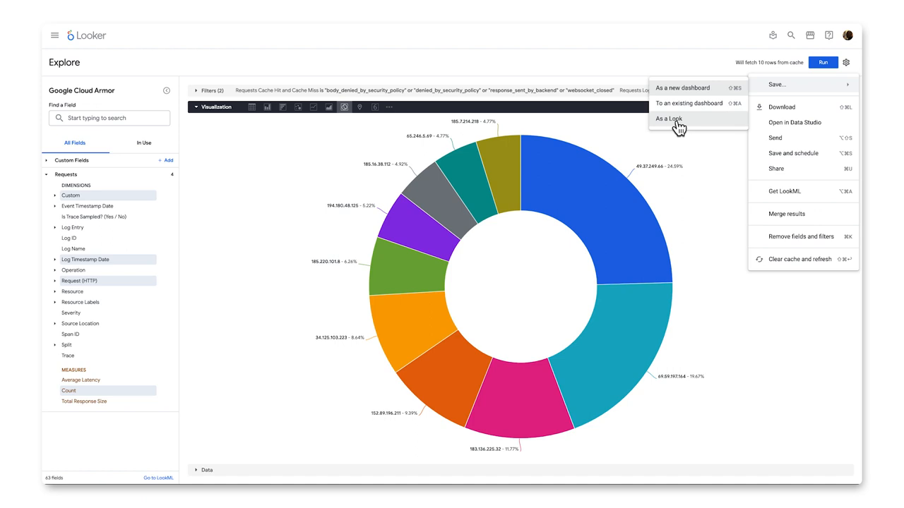
# Step: Save the query as the Look 'My Look' in App 1 and copy it to App 2
pyautogui.click(679, 121)
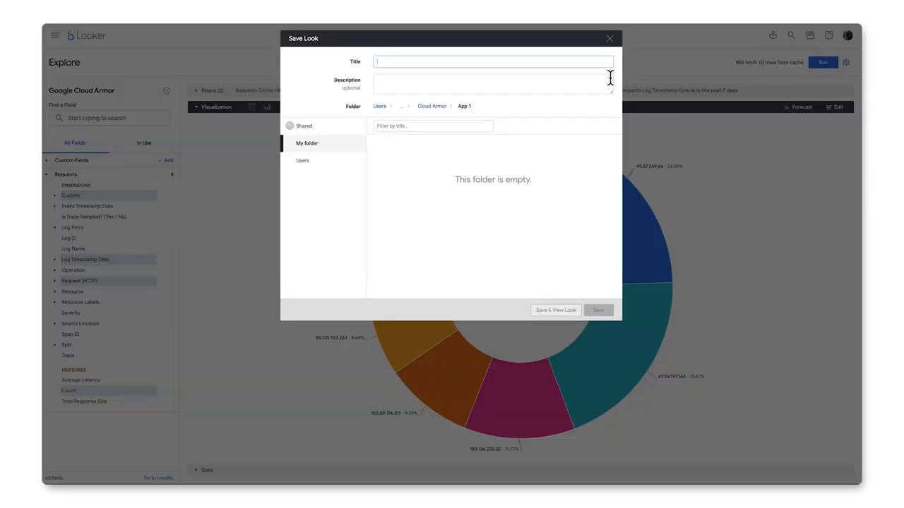
pyautogui.write('My Look')
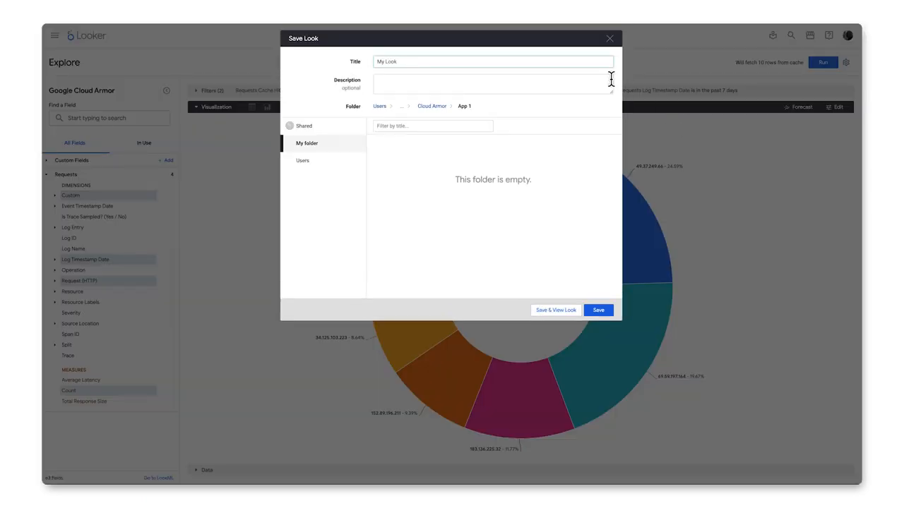
pyautogui.click(599, 312)
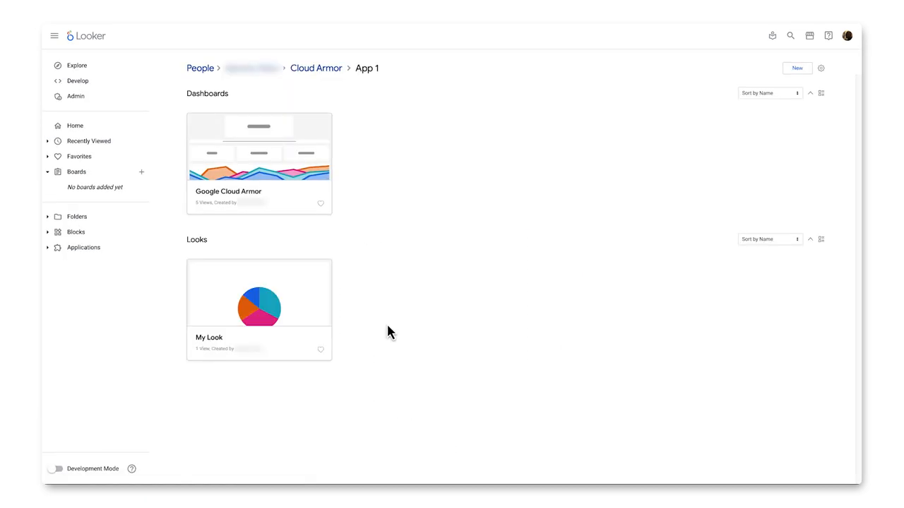
pyautogui.moveTo(259, 310)
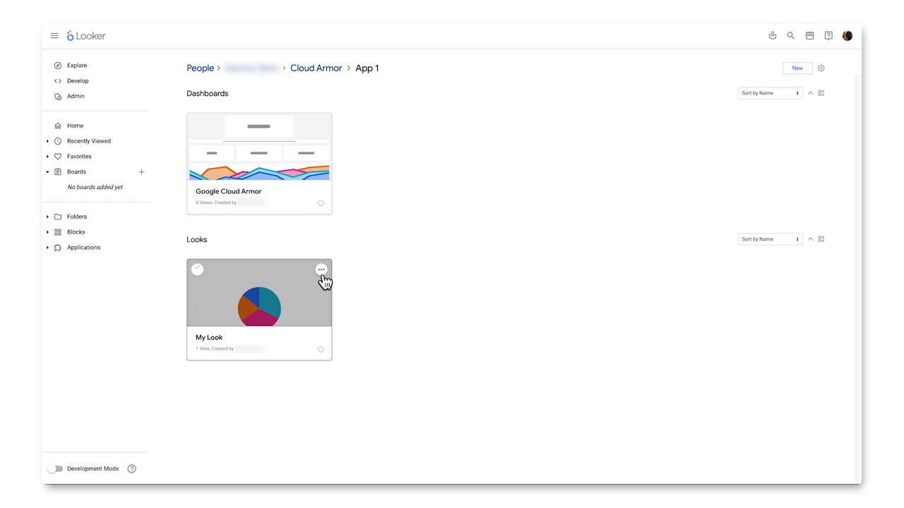
pyautogui.click(321, 271)
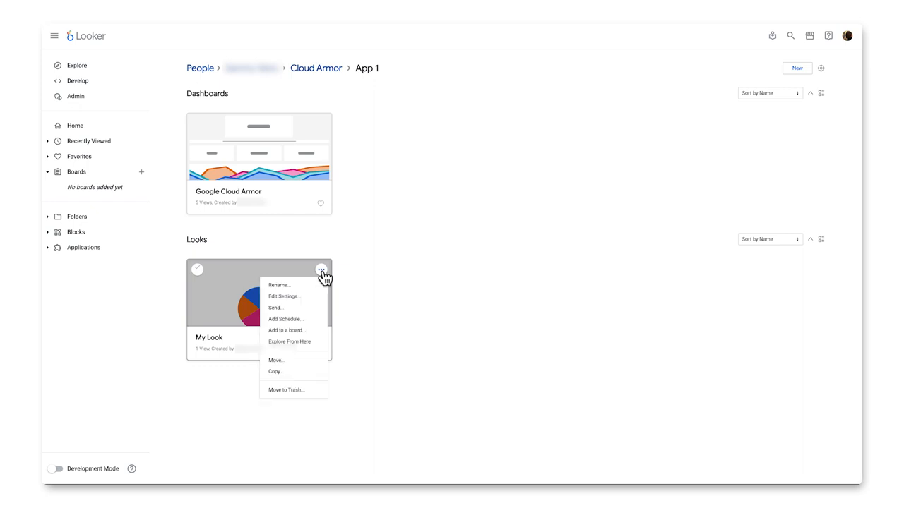
pyautogui.click(294, 372)
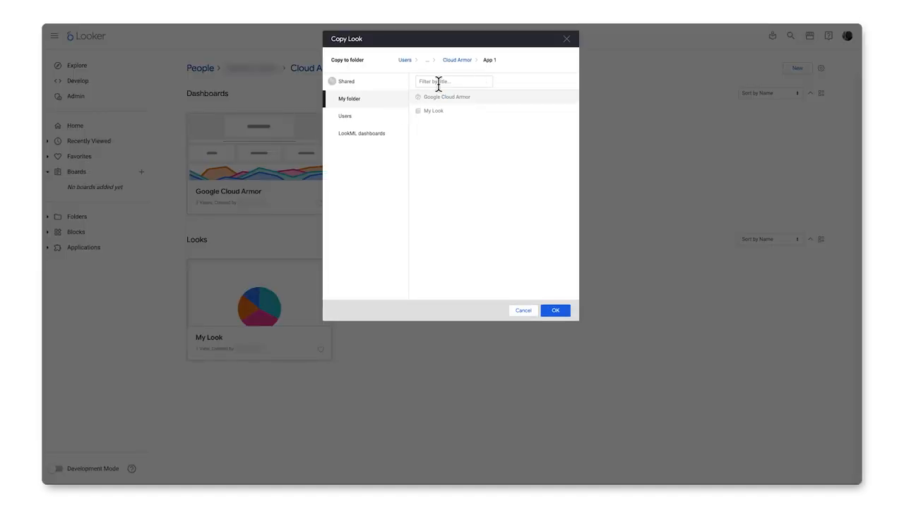
pyautogui.click(456, 61)
pyautogui.click(424, 112)
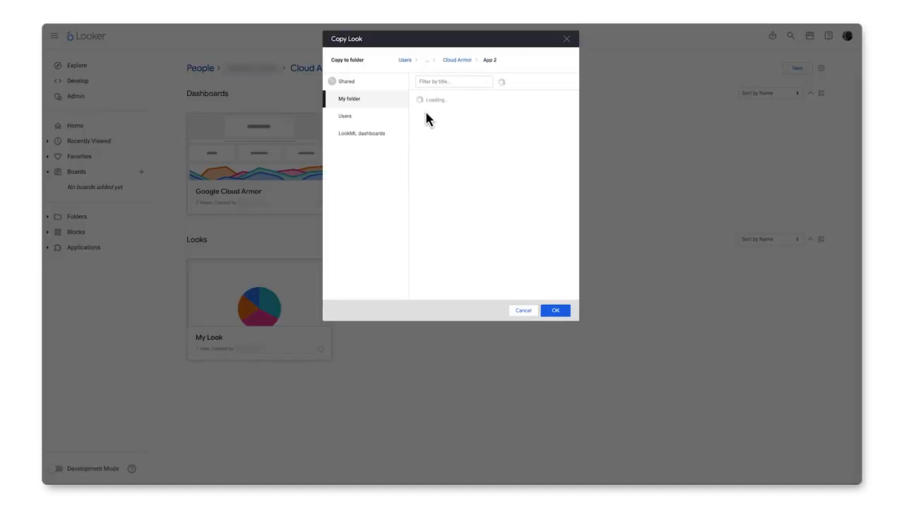
pyautogui.click(556, 315)
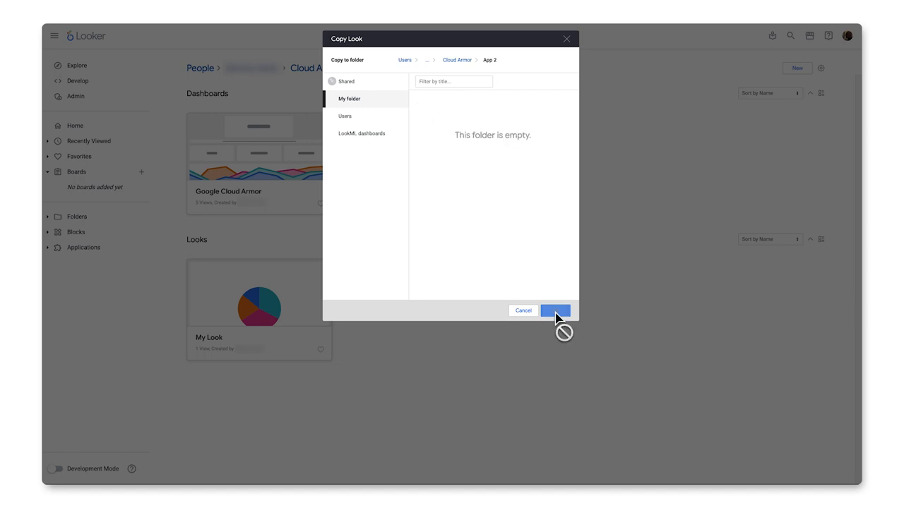
# Step: Navigate to Cloud Armor > App 2 and open the copied My Look
pyautogui.click(321, 71)
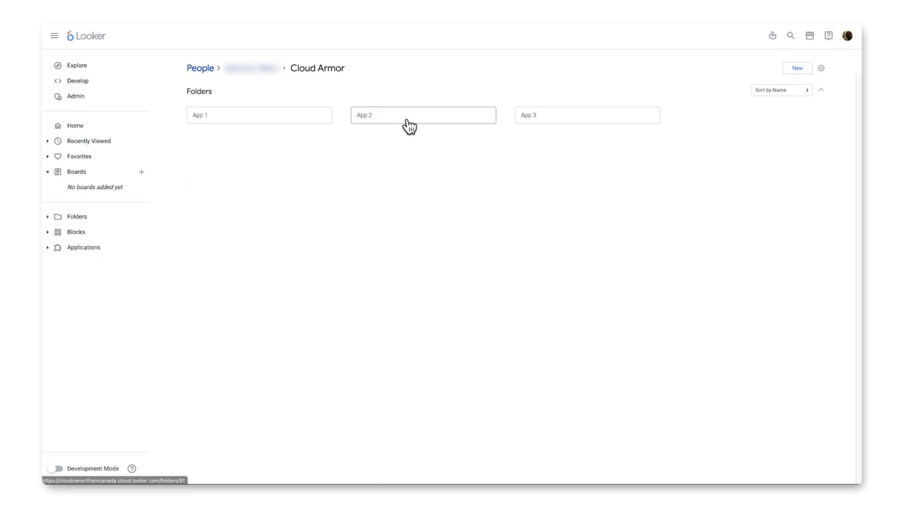
pyautogui.click(404, 121)
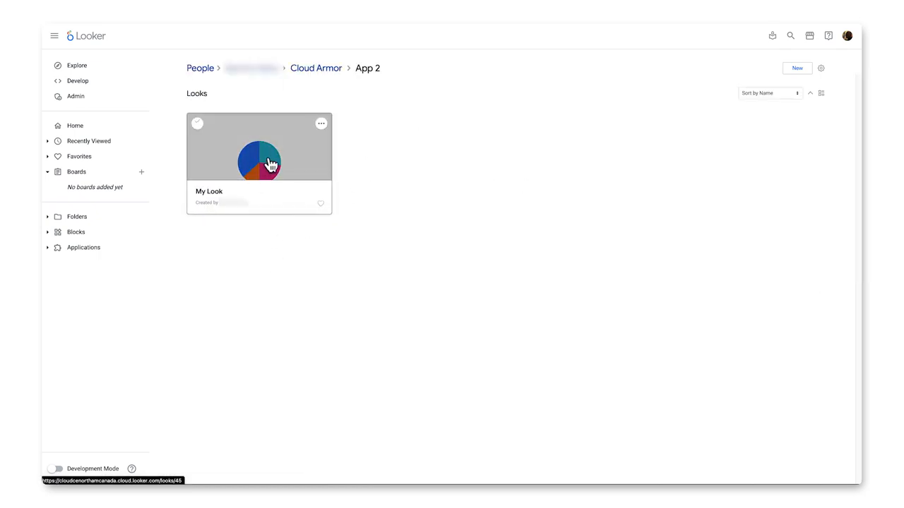
pyautogui.click(271, 163)
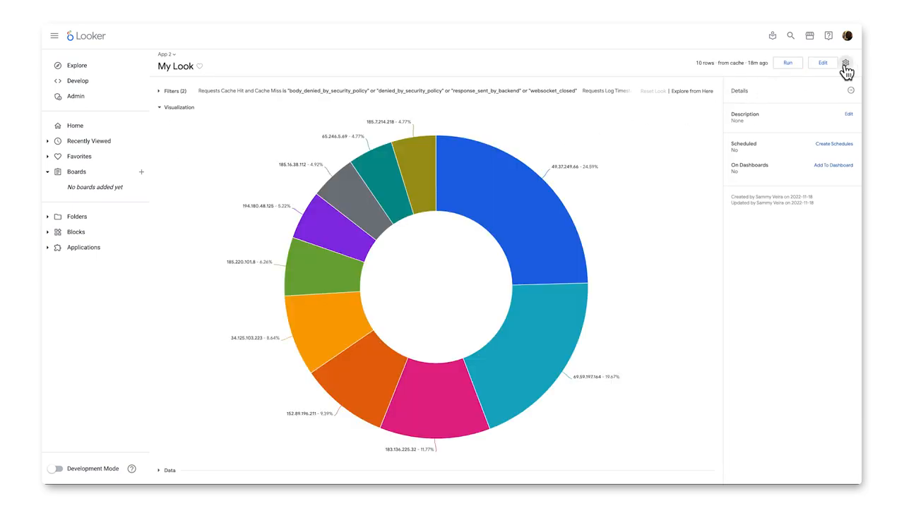
# Step: Save the Look as new dashboard 'My Dashboard' in App 1, open it and exit edit mode
pyautogui.click(845, 63)
pyautogui.moveTo(798, 85)
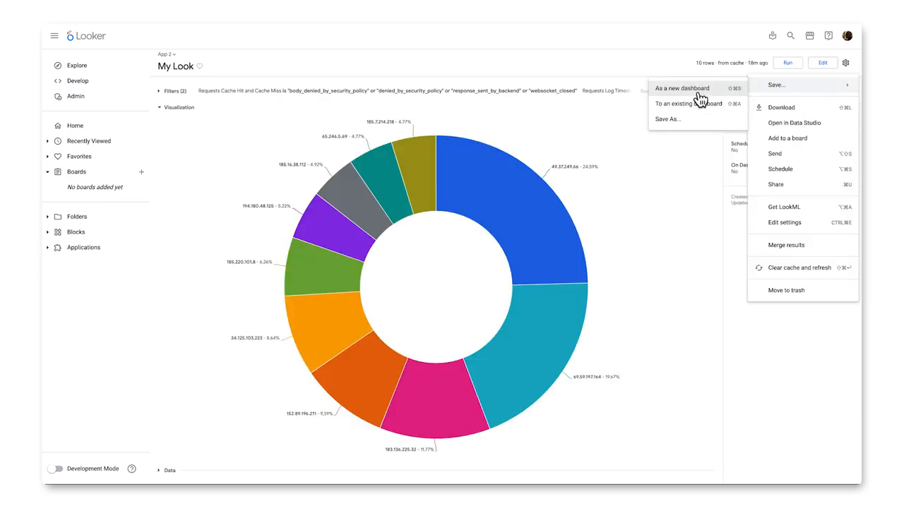
pyautogui.click(693, 88)
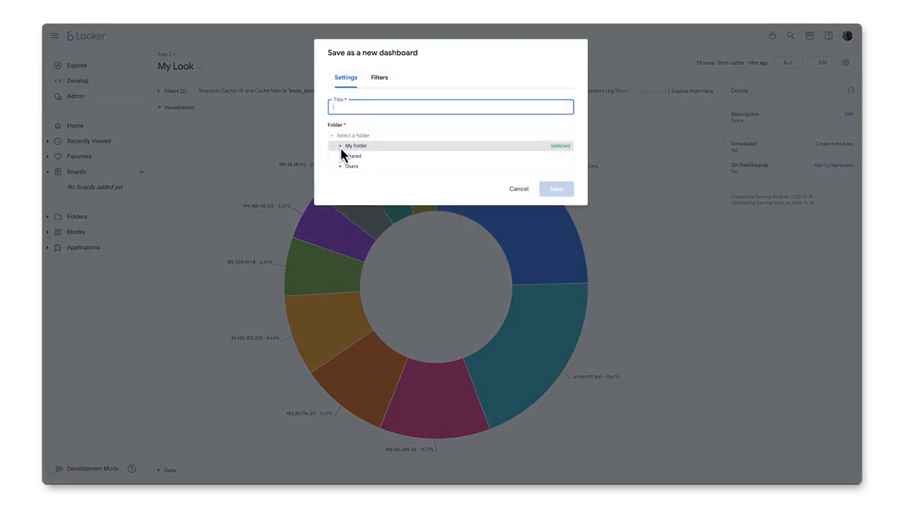
pyautogui.click(346, 149)
pyautogui.click(357, 156)
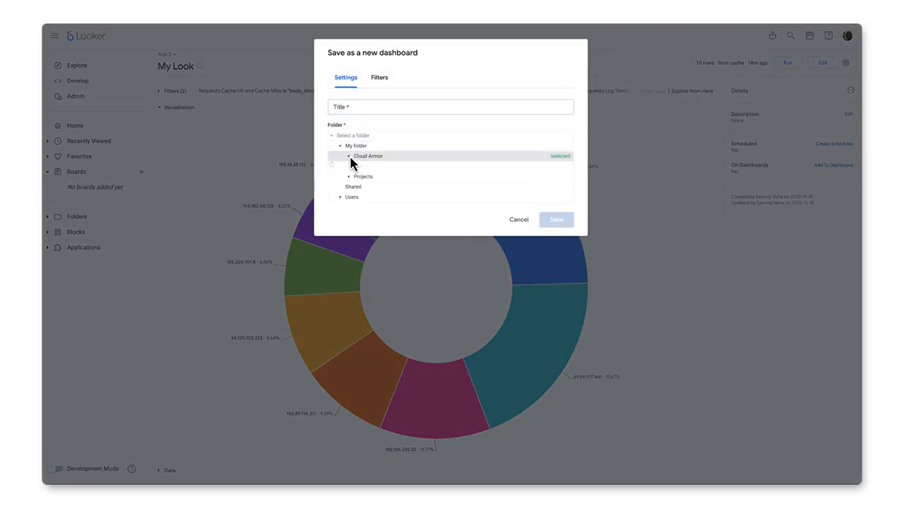
pyautogui.click(375, 166)
pyautogui.click(369, 107)
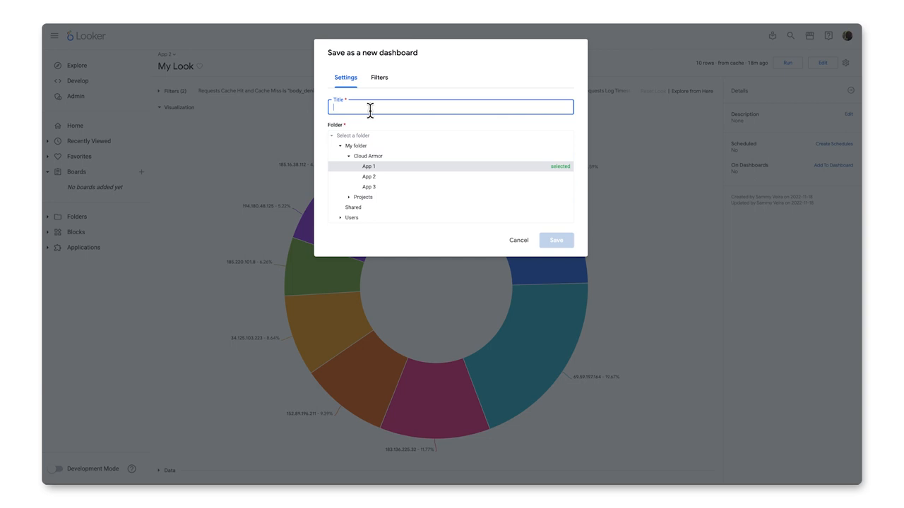
pyautogui.write('My Dashboard')
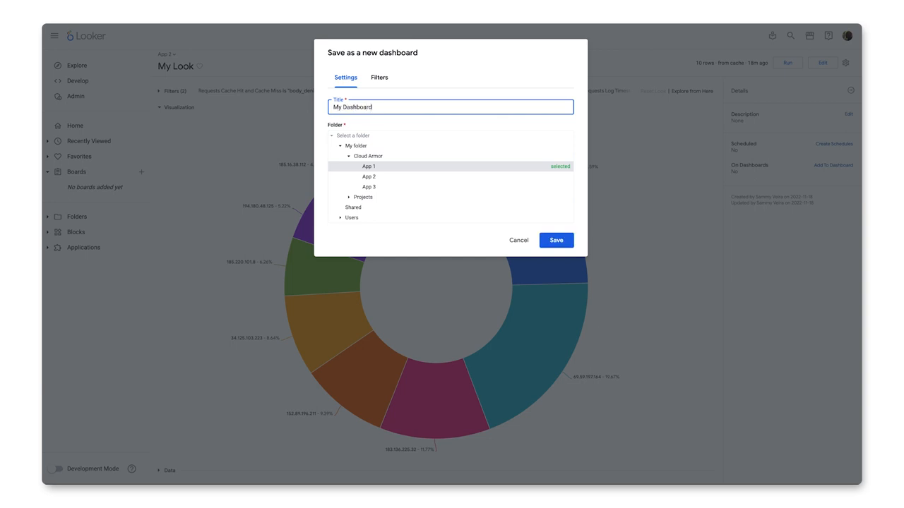
pyautogui.click(563, 241)
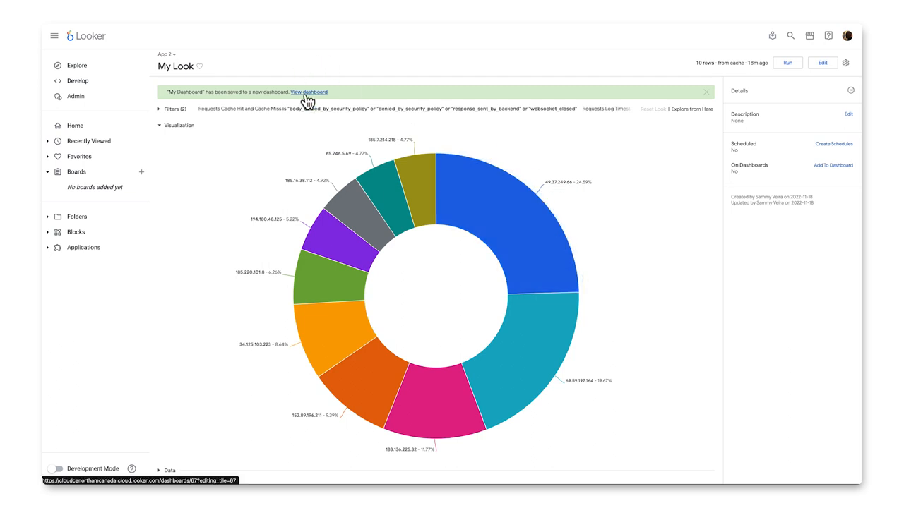
pyautogui.click(303, 94)
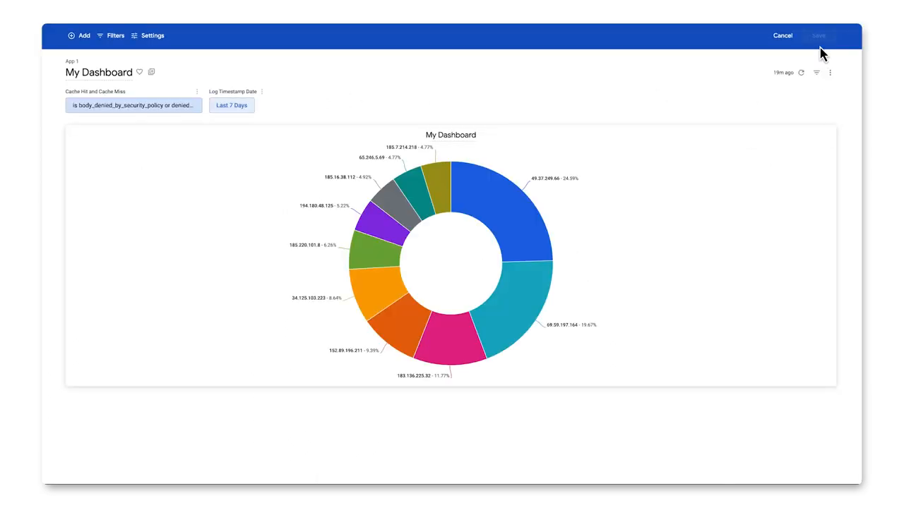
pyautogui.click(792, 40)
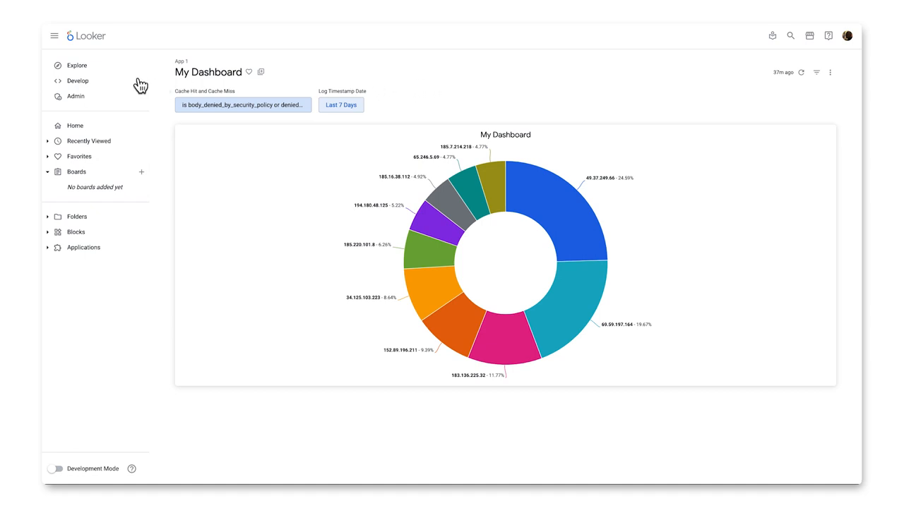
# Step: Query Cloud Armor requests Count by Enforced Security Policy Configured Action and run it
pyautogui.click(81, 66)
pyautogui.write('cloud armor')
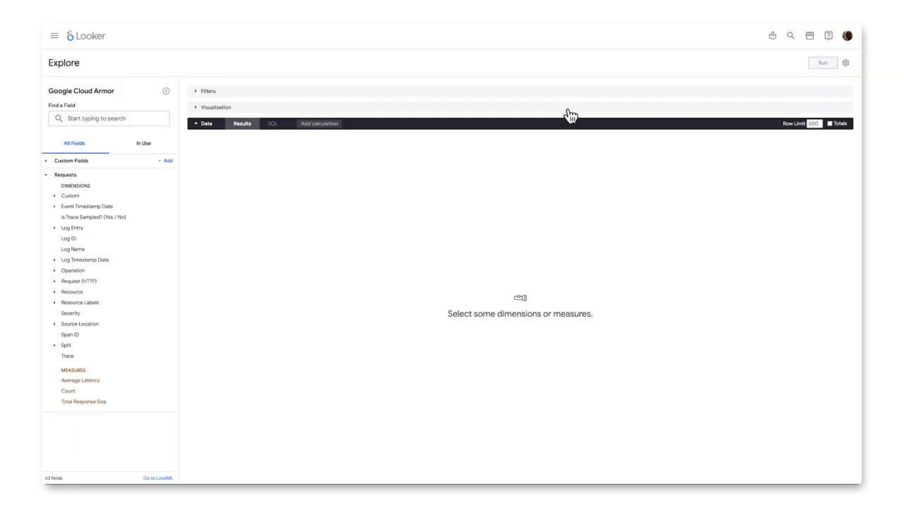
pyautogui.click(137, 120)
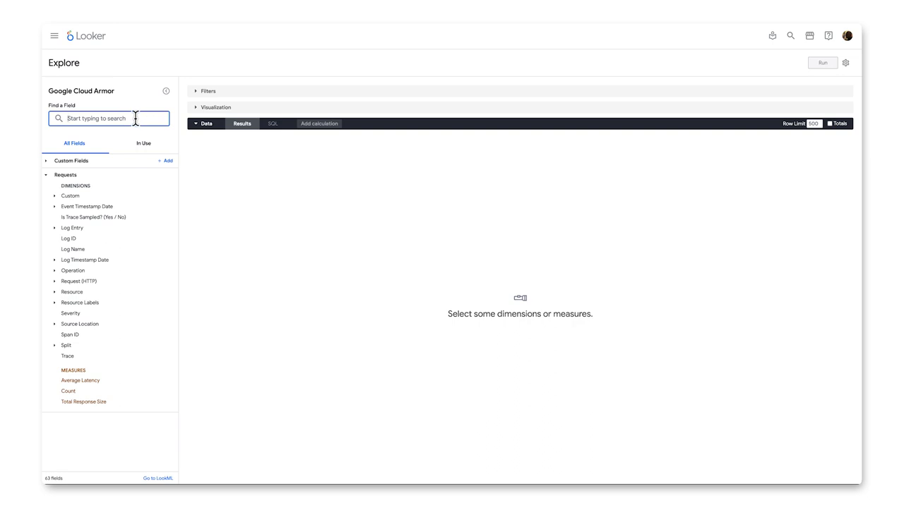
pyautogui.write('enforced security policy')
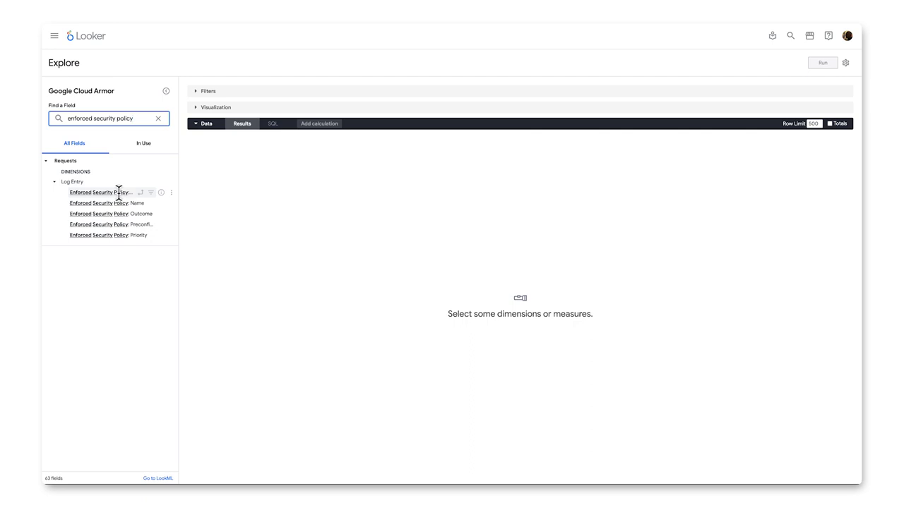
pyautogui.click(113, 193)
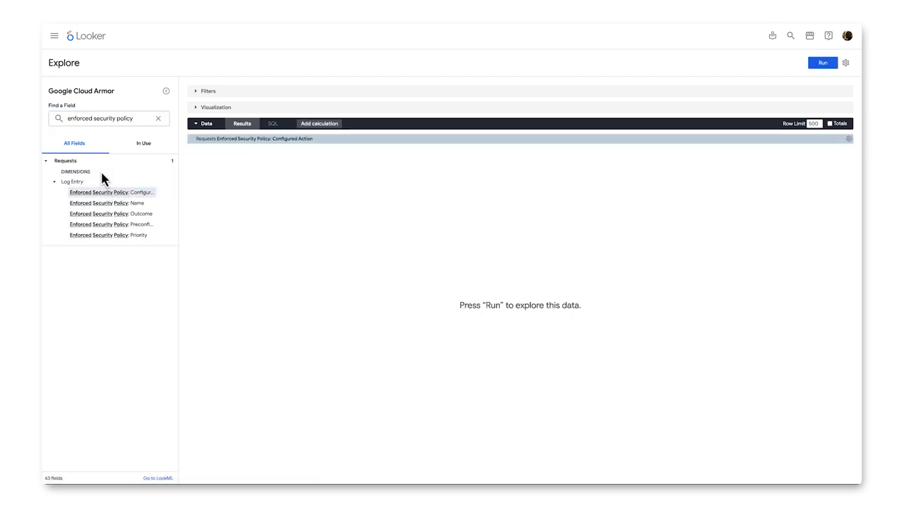
pyautogui.click(158, 117)
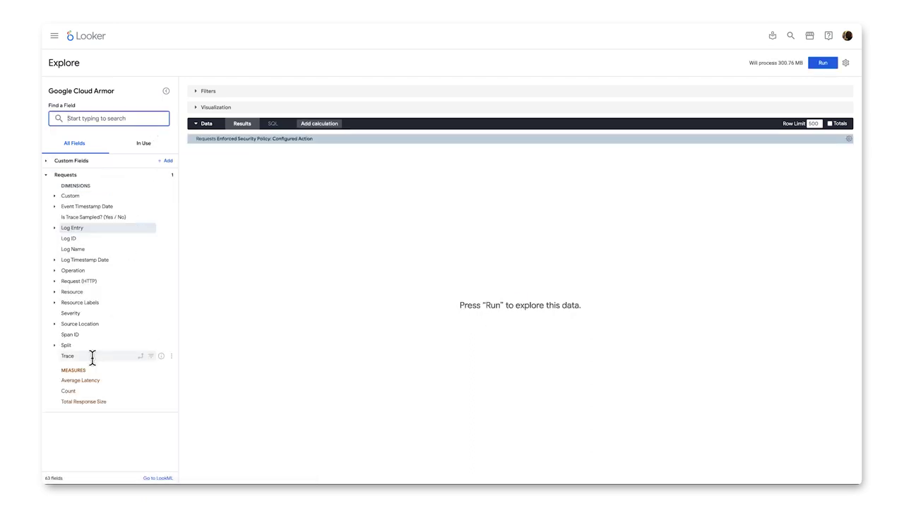
pyautogui.click(68, 392)
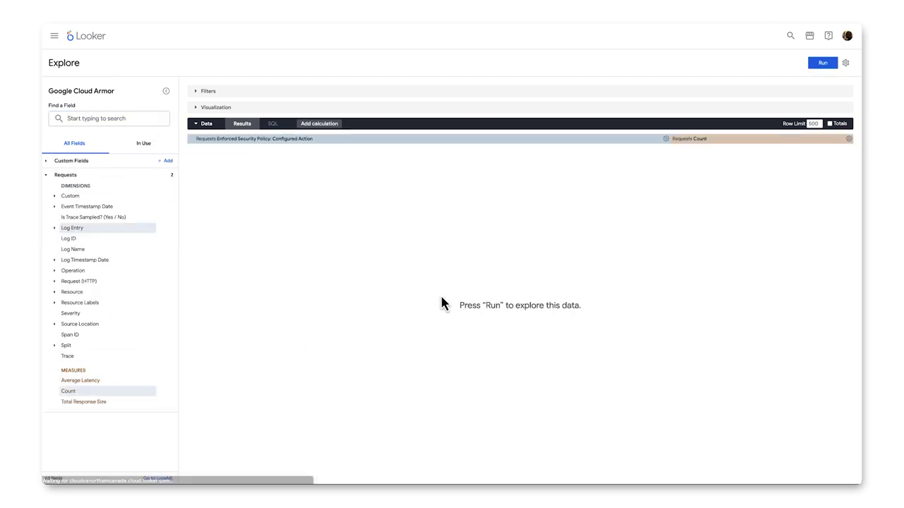
pyautogui.click(822, 65)
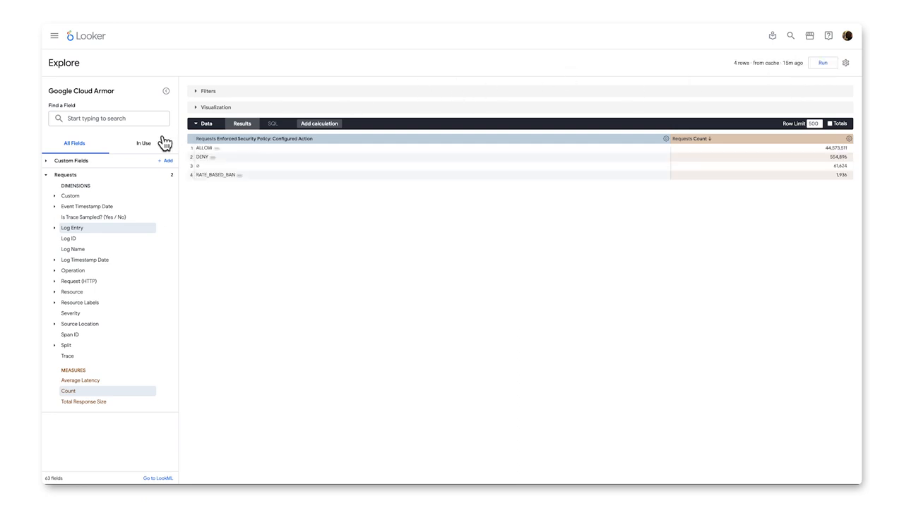
# Step: Add the daily Event Timestamp Date and pivot the results by Configured Action
pyautogui.click(216, 108)
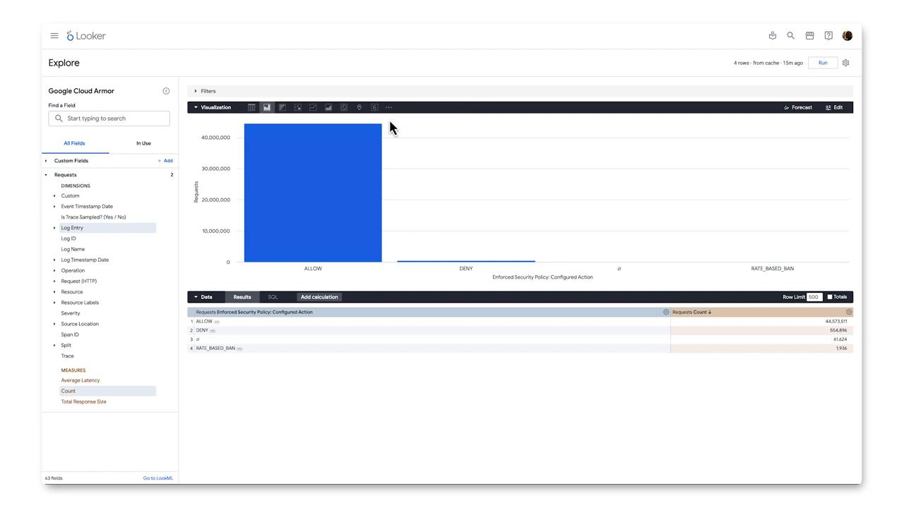
pyautogui.click(282, 107)
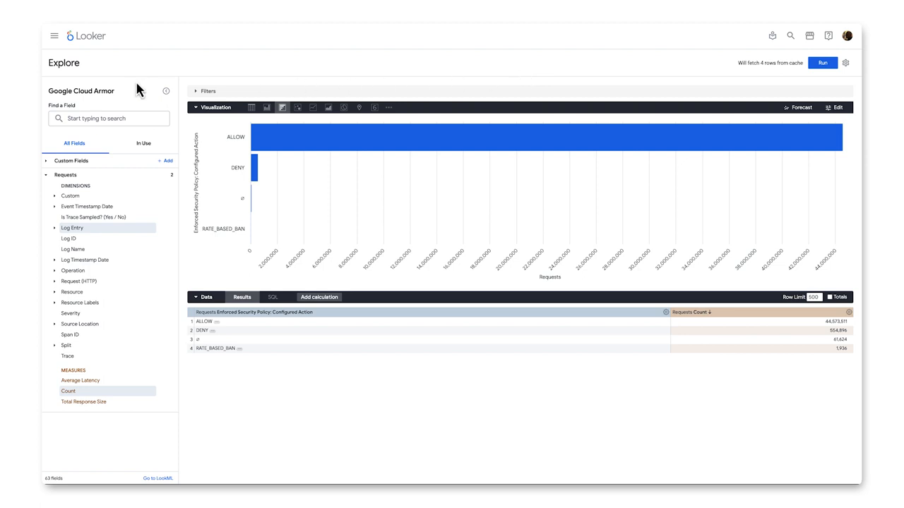
pyautogui.click(117, 118)
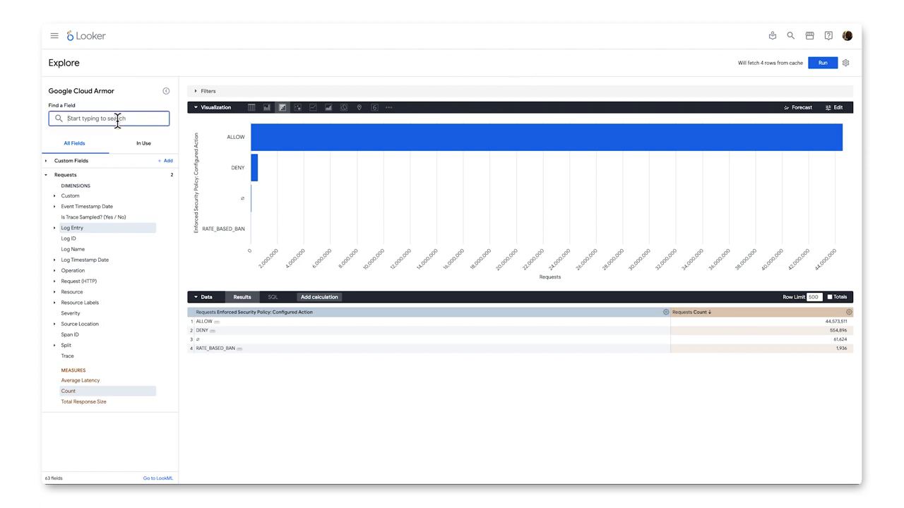
pyautogui.write('time')
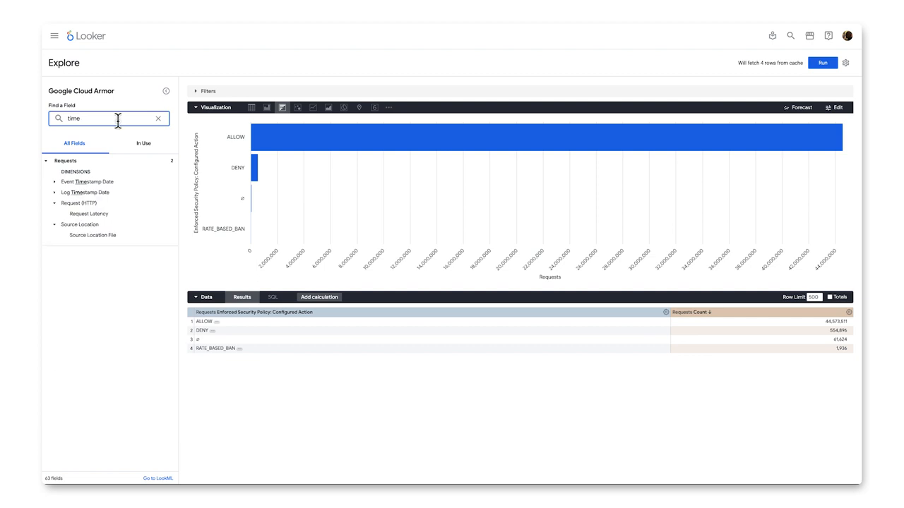
pyautogui.click(92, 181)
pyautogui.click(77, 192)
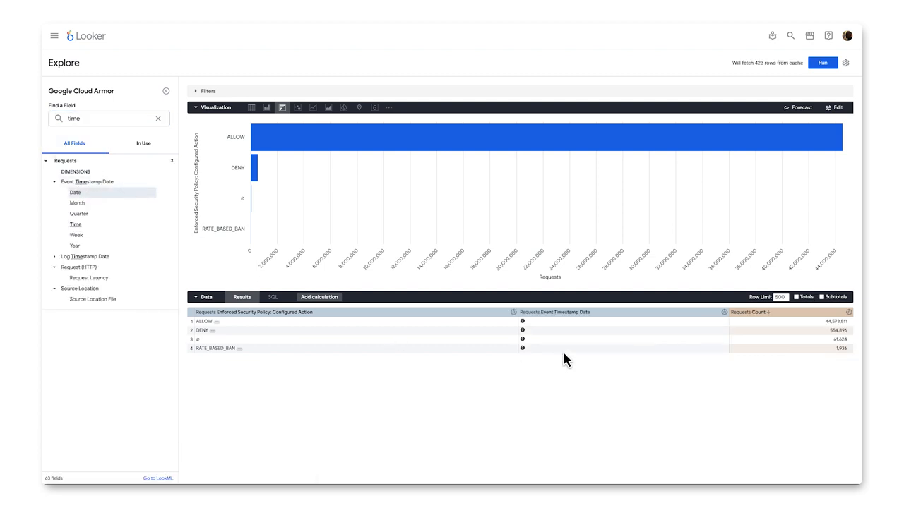
pyautogui.click(513, 312)
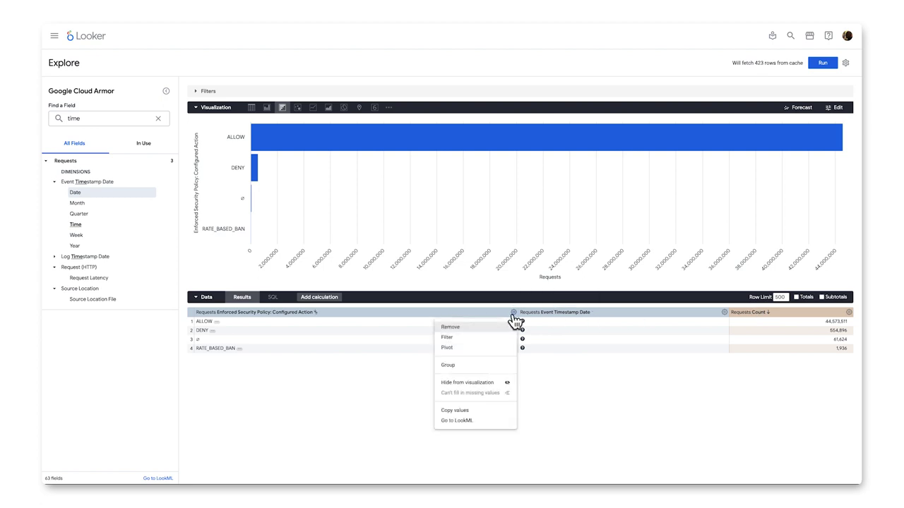
pyautogui.click(451, 348)
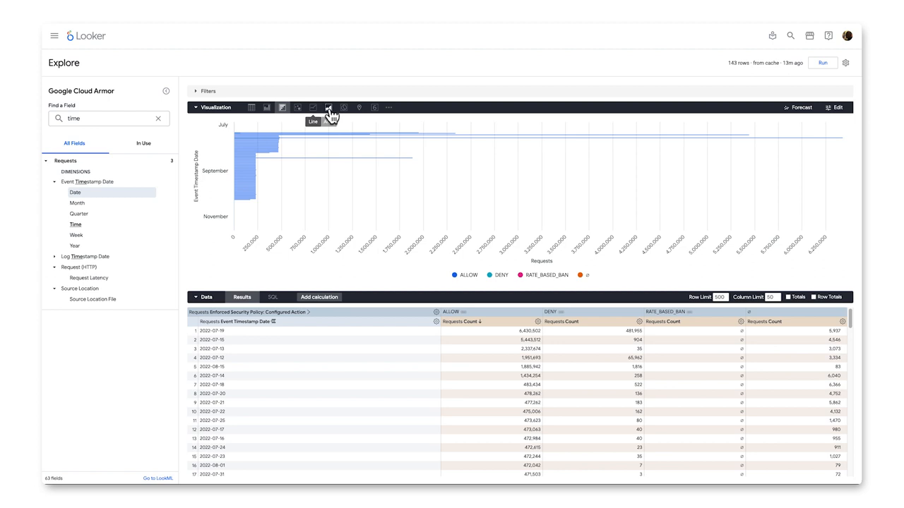
# Step: Show the results as an area chart with Monotone interpolation and Stacked series positioning
pyautogui.click(329, 108)
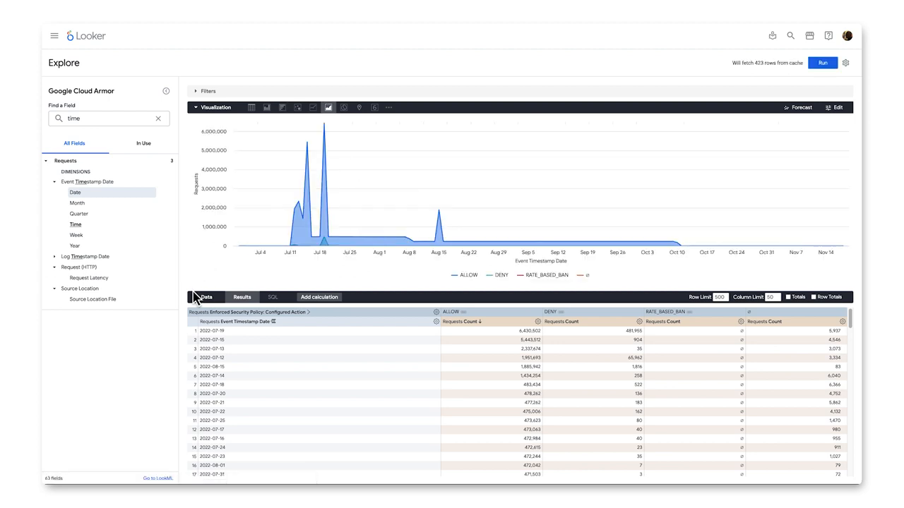
pyautogui.click(198, 298)
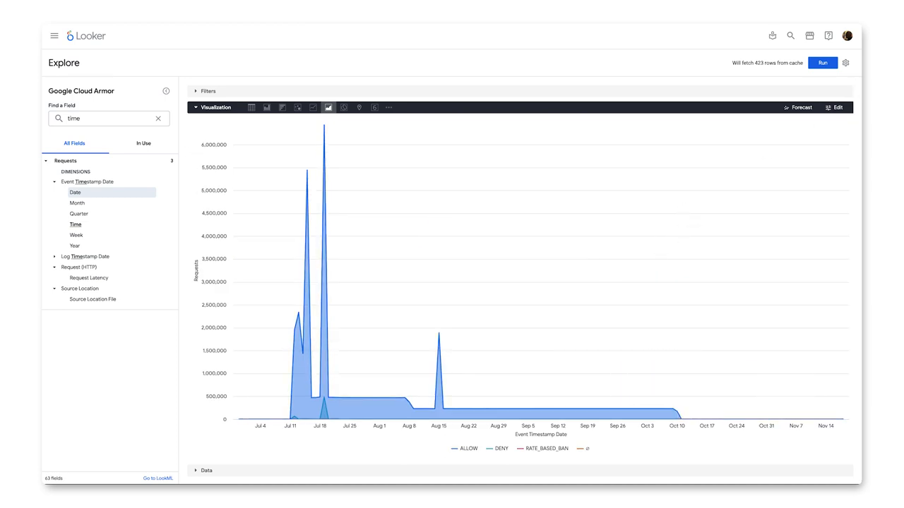
pyautogui.click(838, 109)
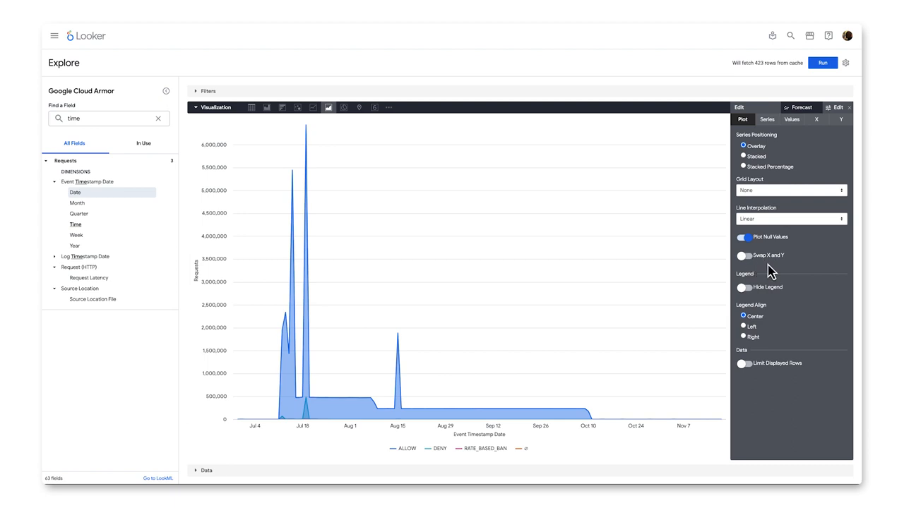
pyautogui.click(771, 220)
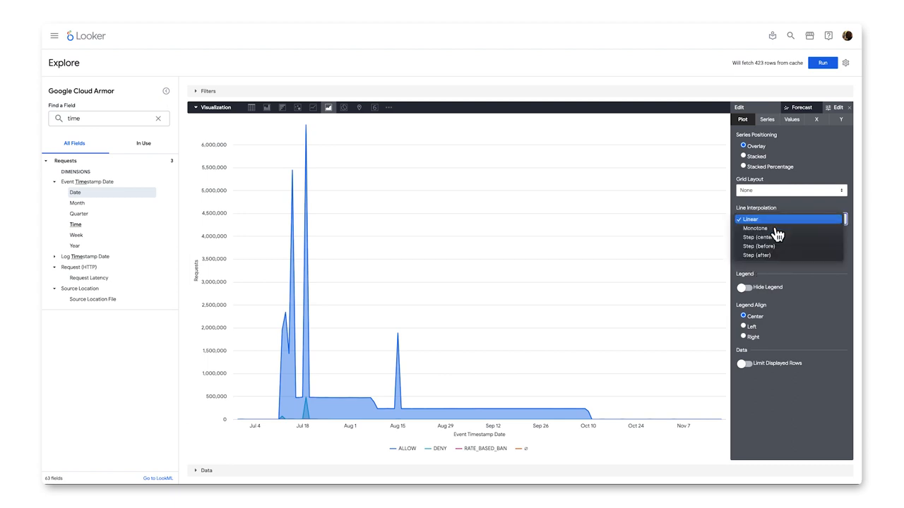
pyautogui.click(770, 229)
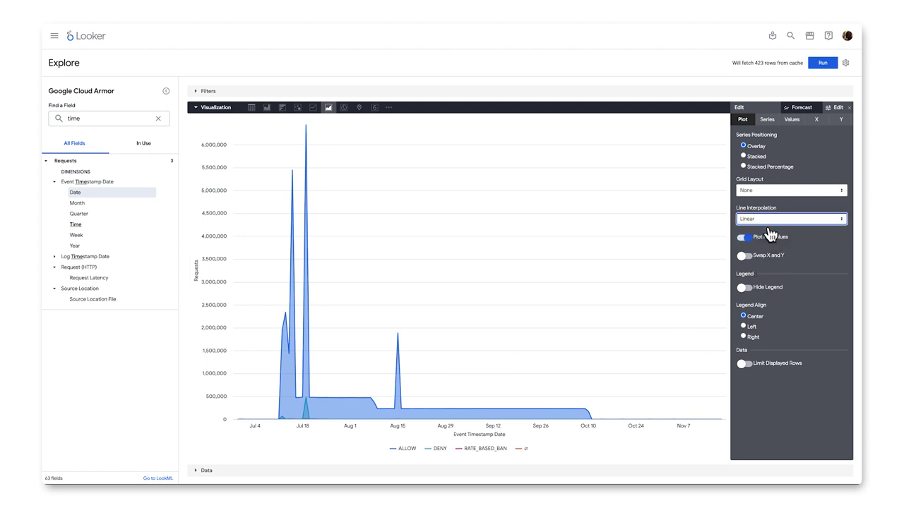
pyautogui.click(760, 163)
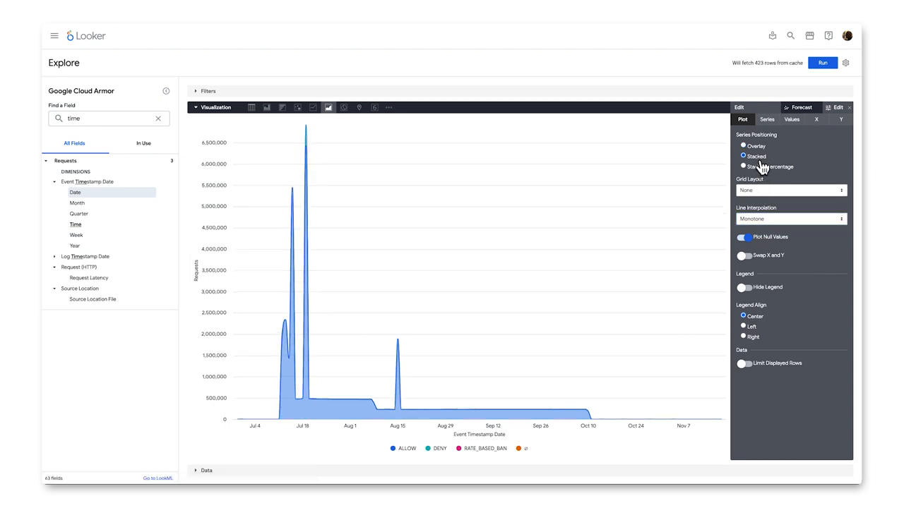
# Step: Save the chart to an existing dashboard, choosing My Dashboard under Cloud Armor > App 1
pyautogui.click(846, 66)
pyautogui.moveTo(784, 84)
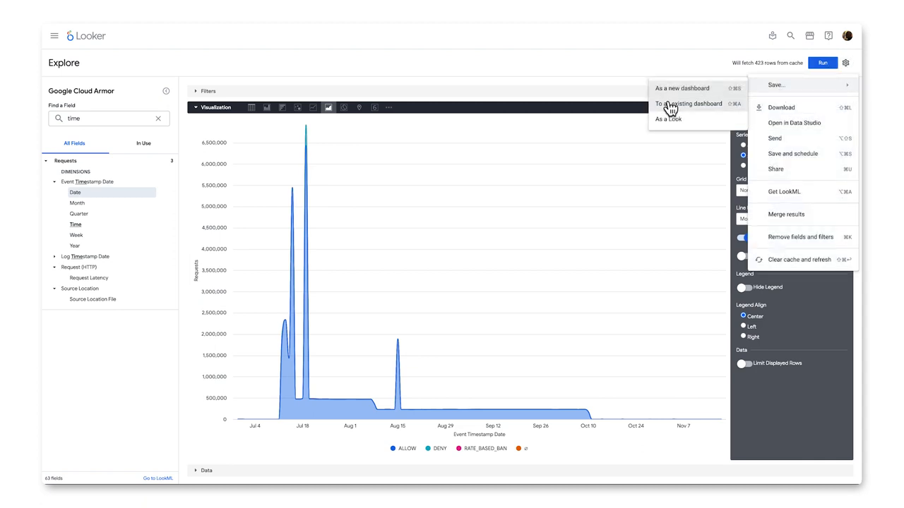
pyautogui.click(672, 106)
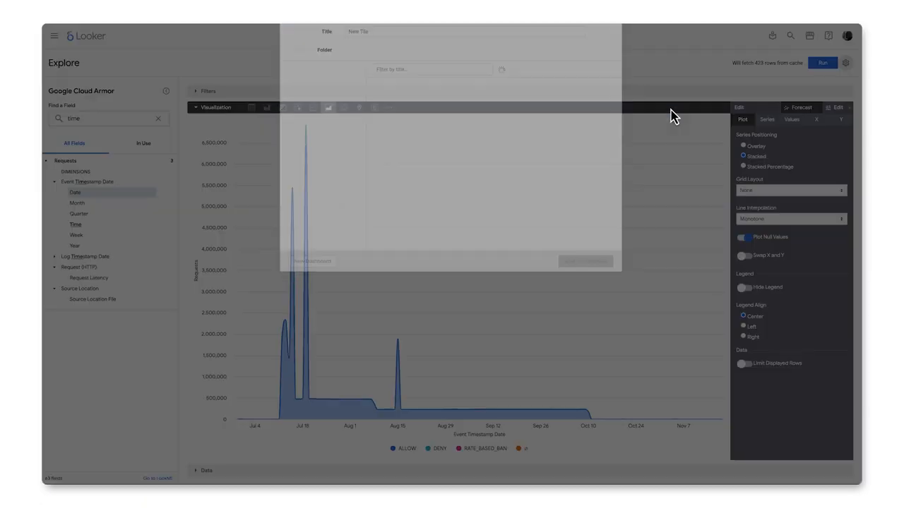
pyautogui.click(316, 140)
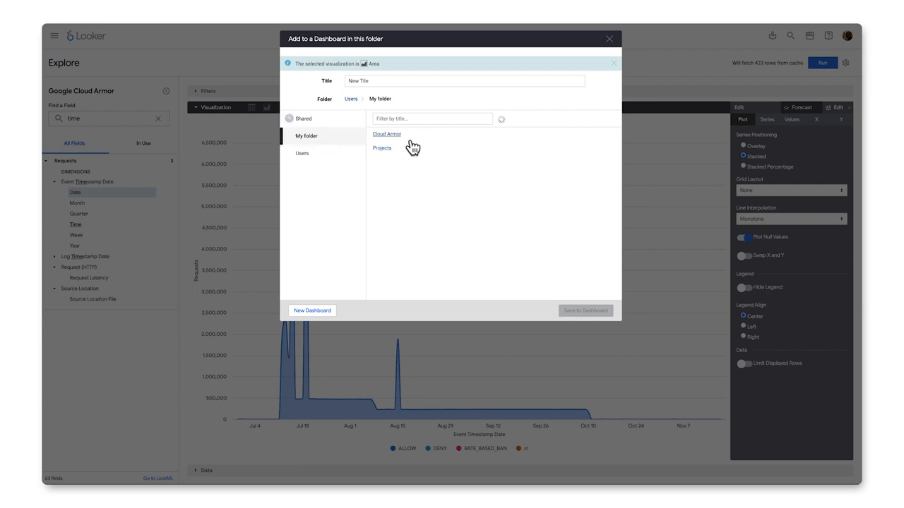
pyautogui.click(395, 136)
pyautogui.click(383, 136)
pyautogui.click(398, 148)
# Step: Title the tile 'My Custom Look', add it to My Dashboard and go to that dashboard
pyautogui.doubleClick(394, 82)
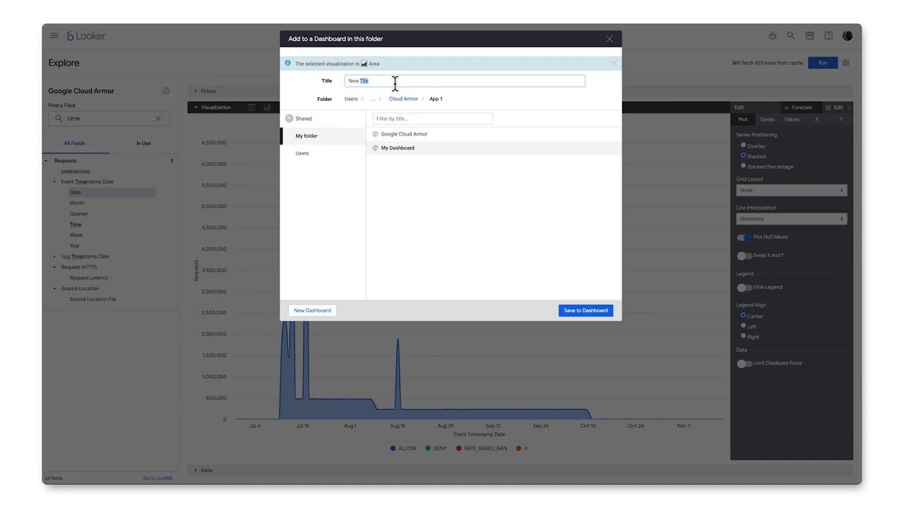
pyautogui.write('My Custom Look')
pyautogui.click(583, 313)
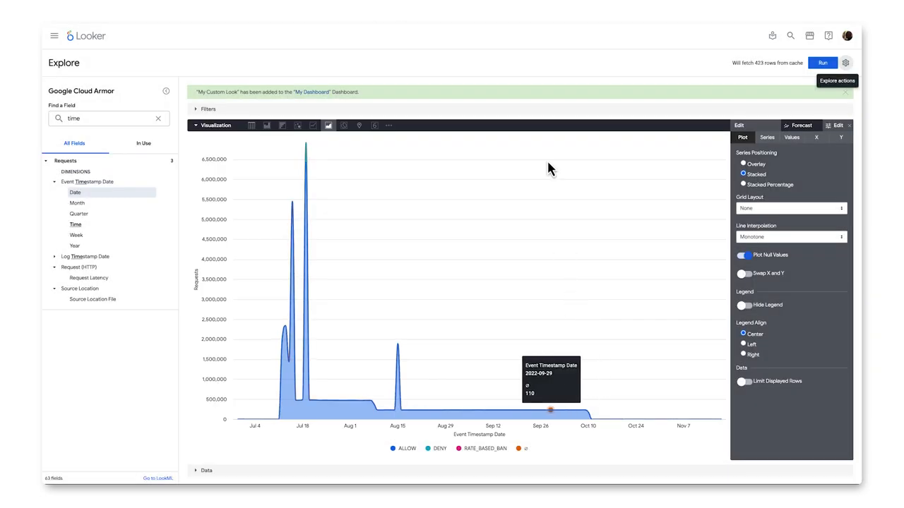
pyautogui.click(317, 93)
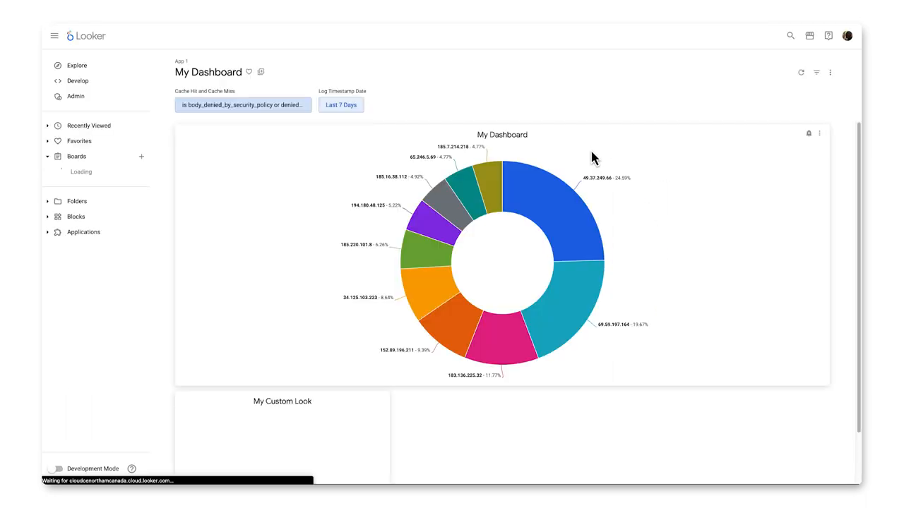
pyautogui.scroll(-1, 544, 353)
pyautogui.scroll(-2, 544, 353)
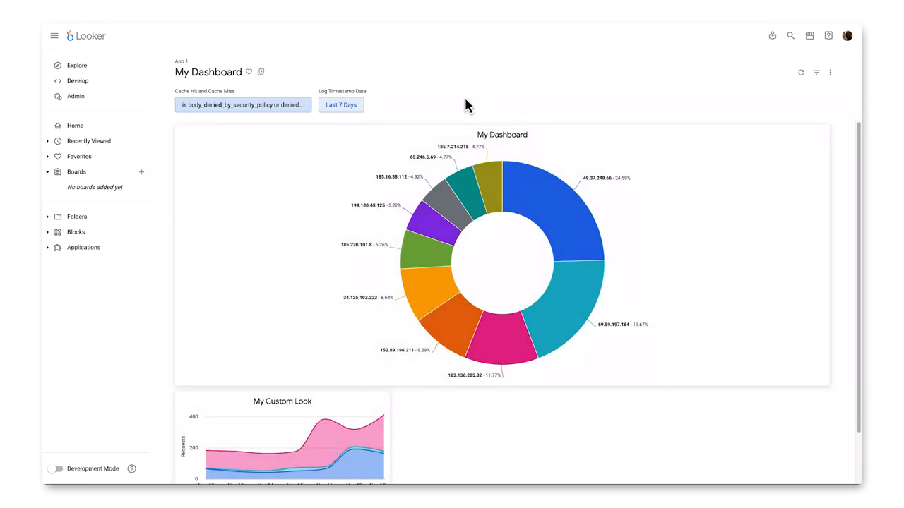
# Step: Return to the App 1 folder from the dashboard breadcrumb
pyautogui.click(181, 62)
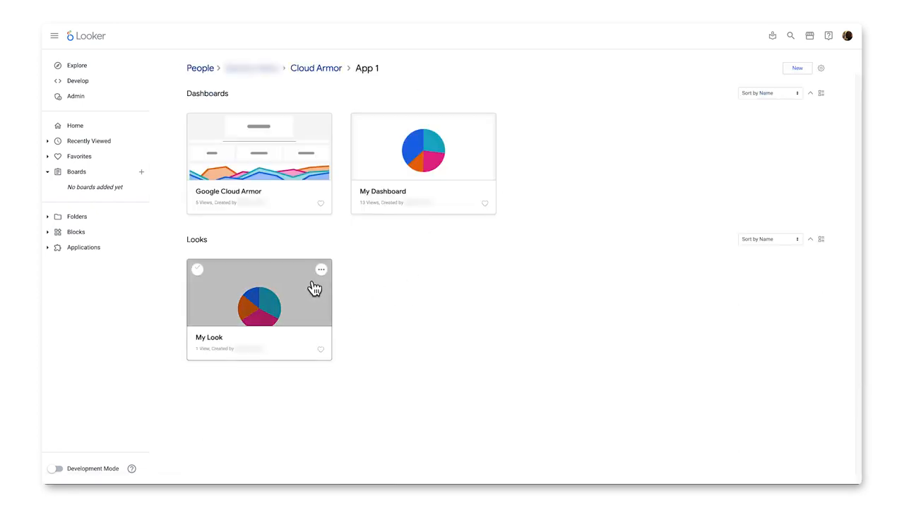
# Step: Copy My Dashboard into the Cloud Armor > App 3 folder
pyautogui.click(485, 125)
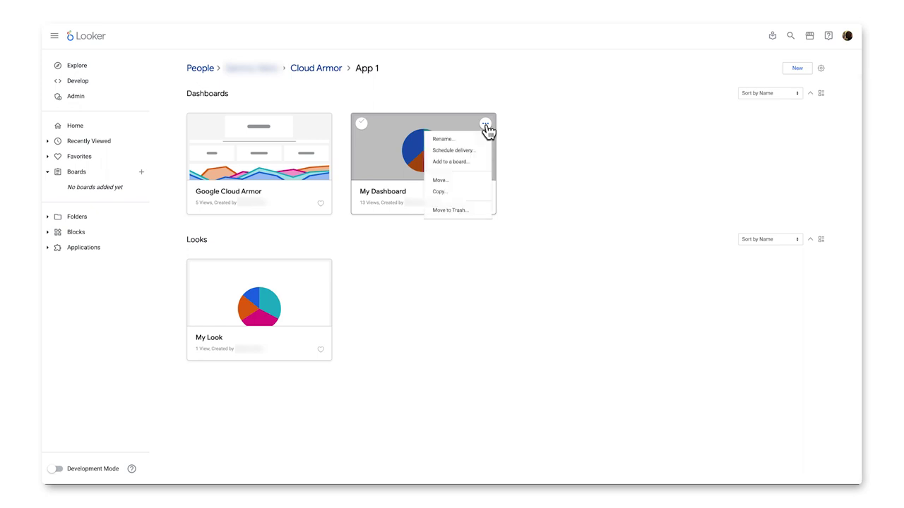
pyautogui.click(449, 192)
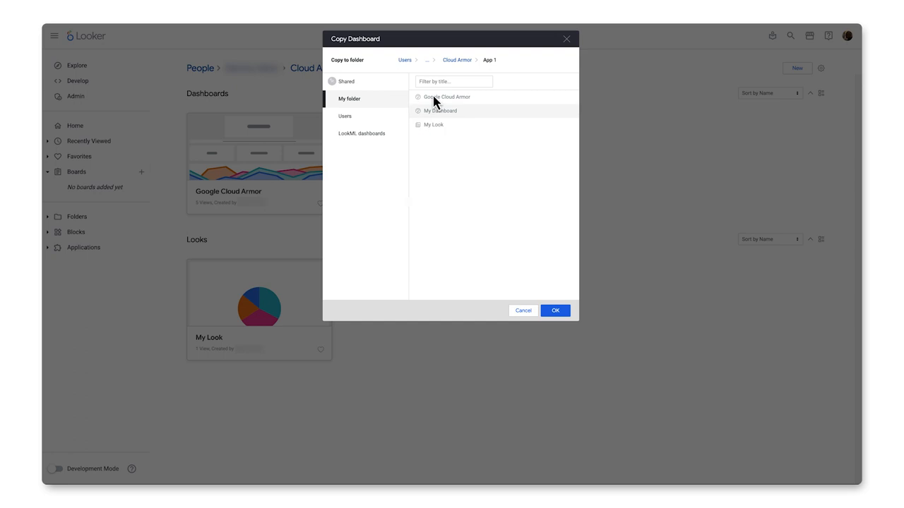
pyautogui.click(457, 60)
pyautogui.click(430, 130)
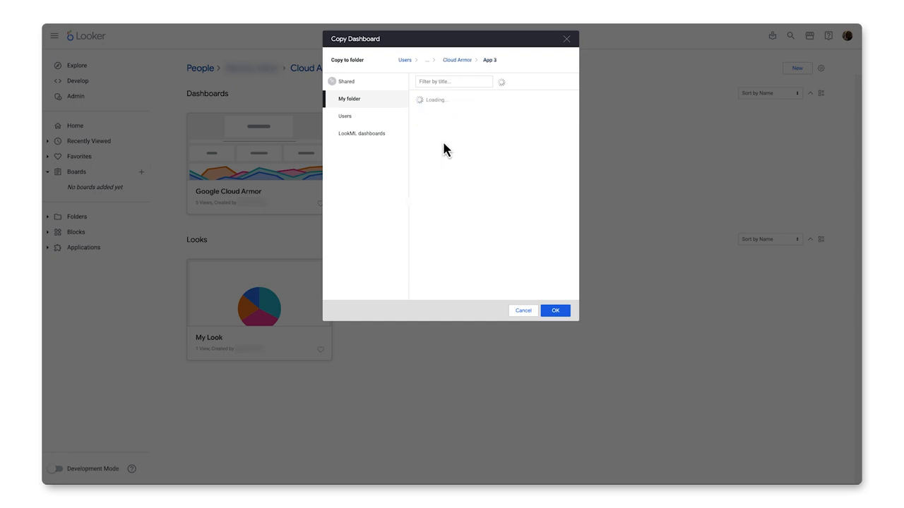
pyautogui.click(557, 318)
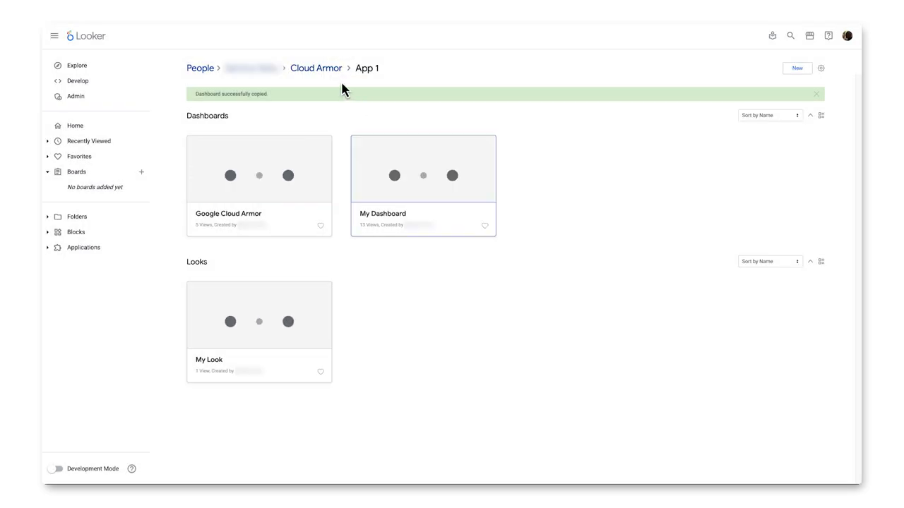
# Step: Browse to the App 3 folder and open the copied My Dashboard
pyautogui.click(318, 68)
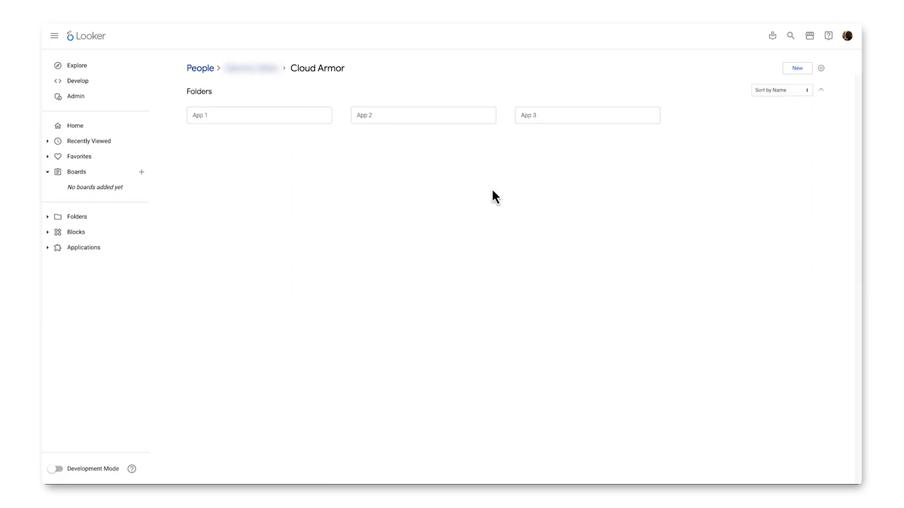
pyautogui.click(587, 115)
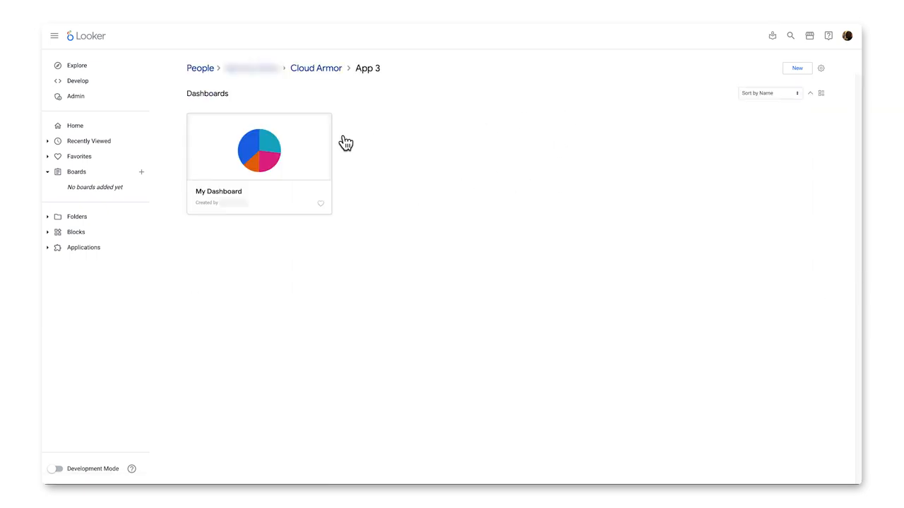
pyautogui.click(279, 142)
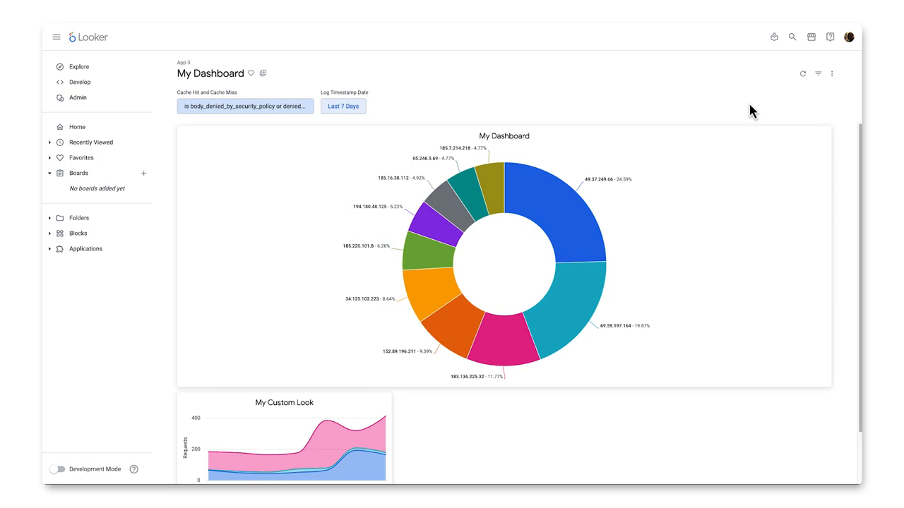
# Step: Get the dashboard's link with current filters and copy it to the clipboard
pyautogui.click(832, 74)
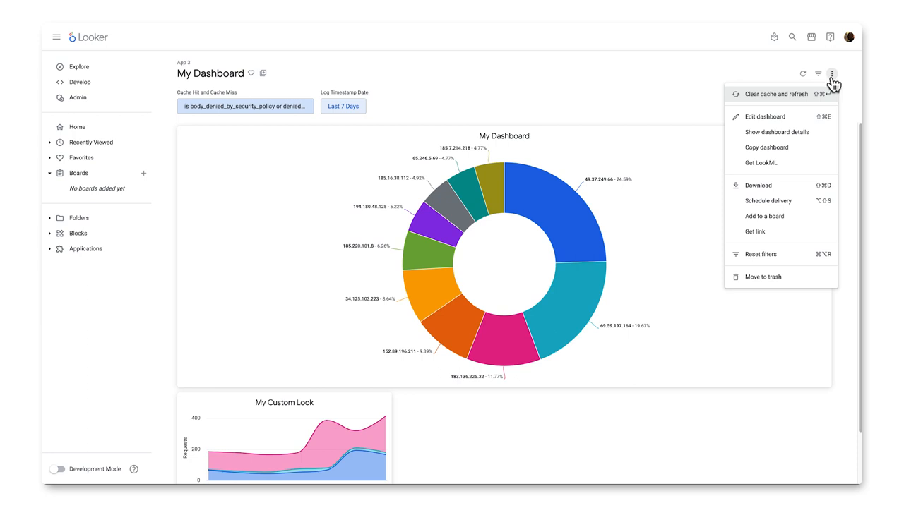
pyautogui.click(771, 232)
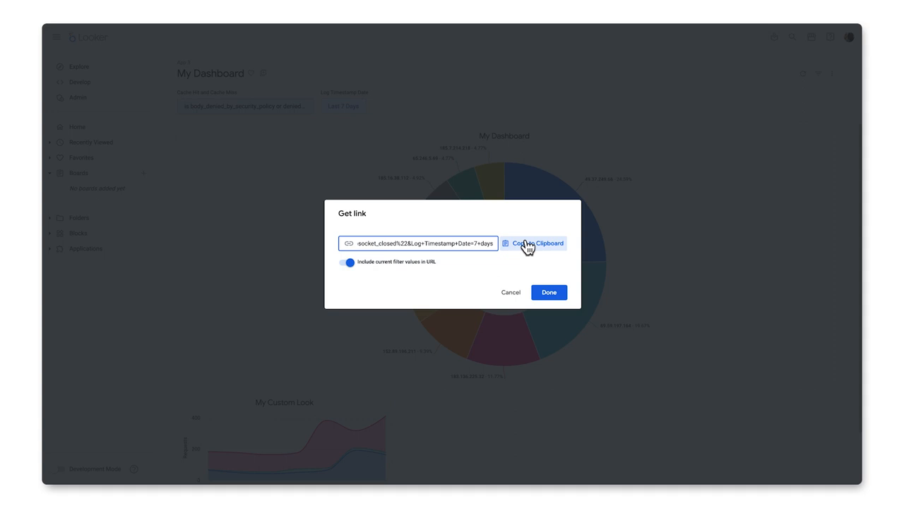
pyautogui.click(527, 246)
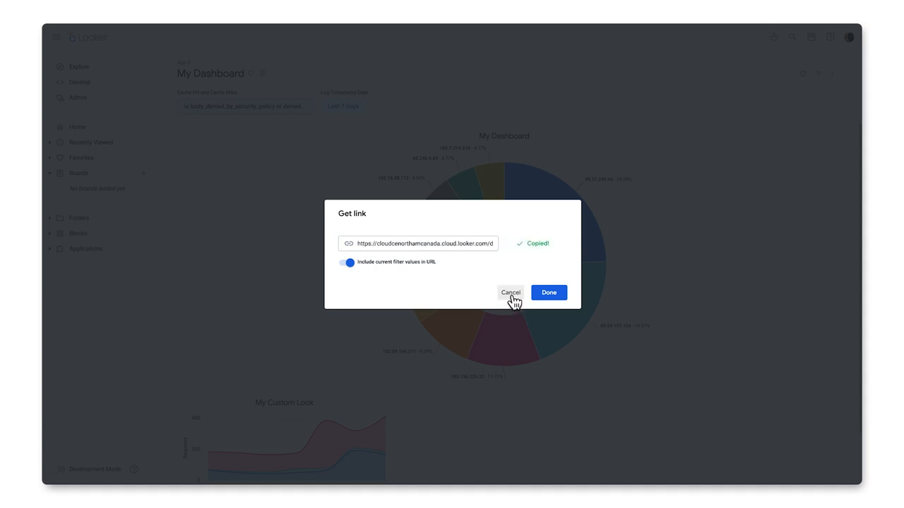
pyautogui.click(559, 298)
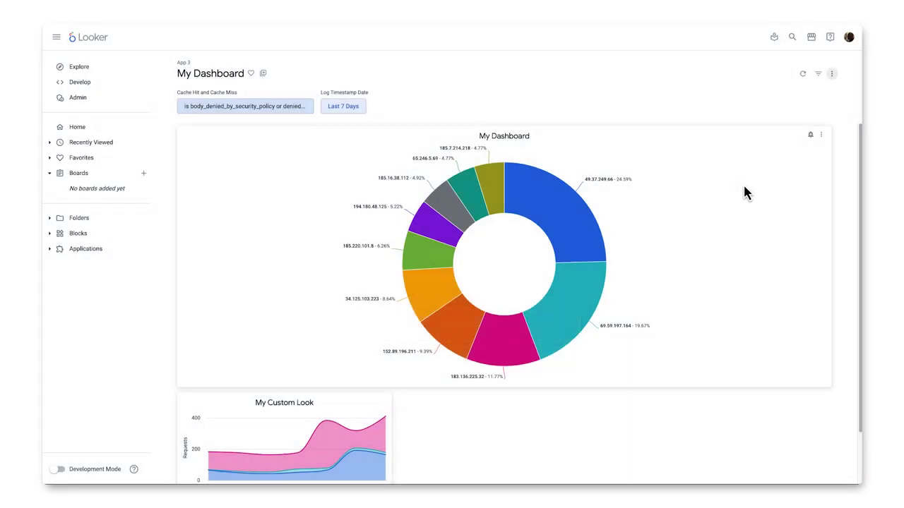
pyautogui.click(832, 74)
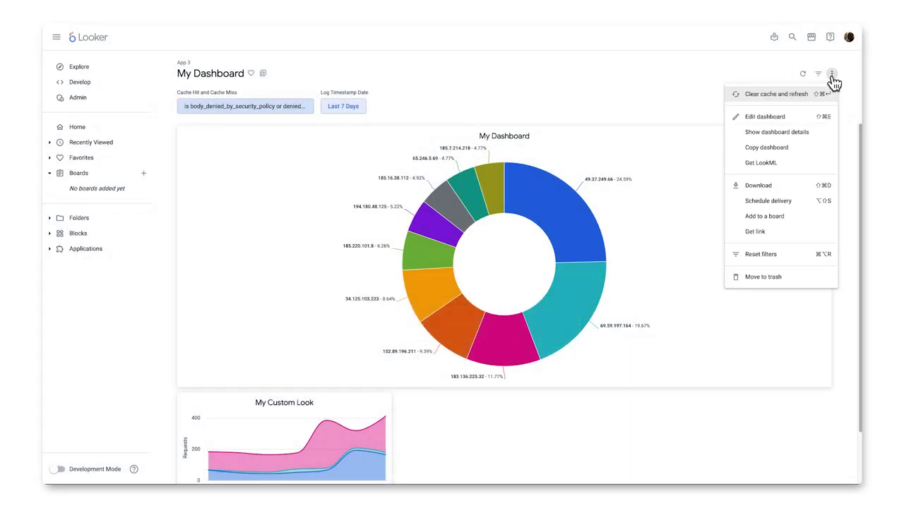
# Step: Schedule a daily 06:00 email delivery of the dashboard in PDF format
pyautogui.click(788, 201)
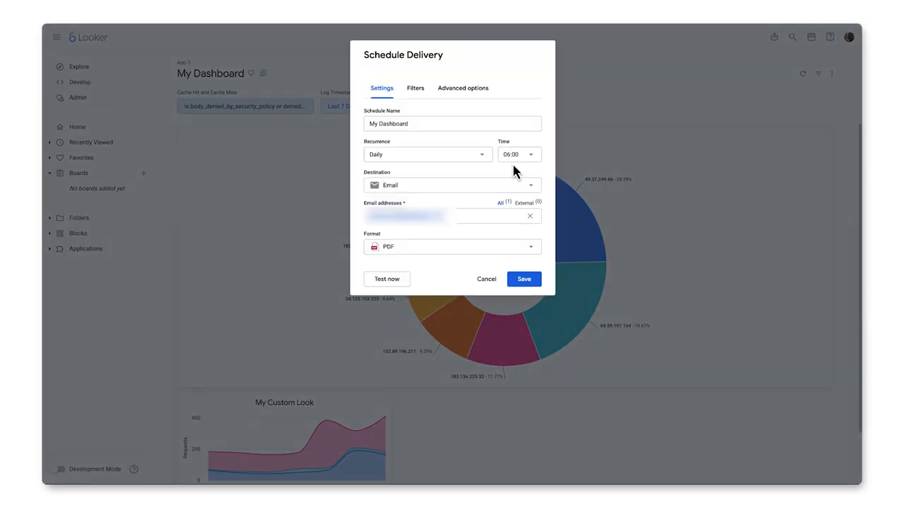
pyautogui.click(401, 252)
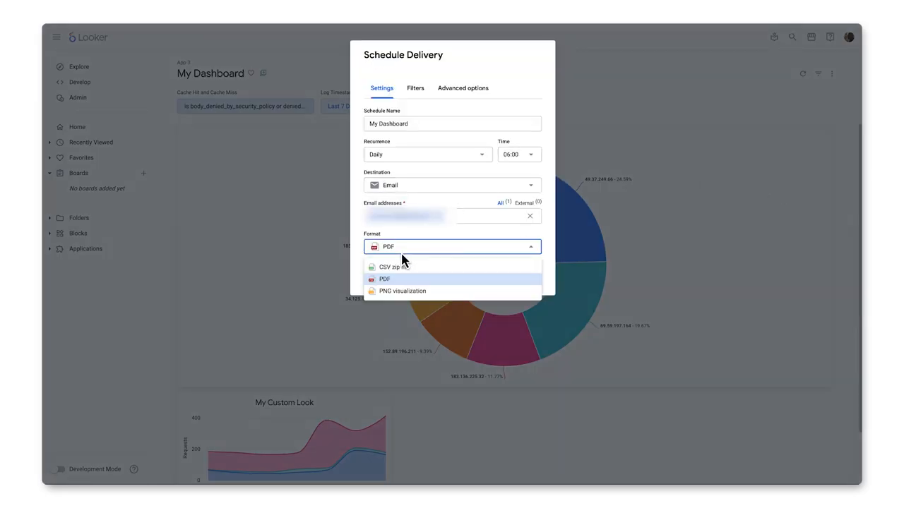
pyautogui.click(403, 251)
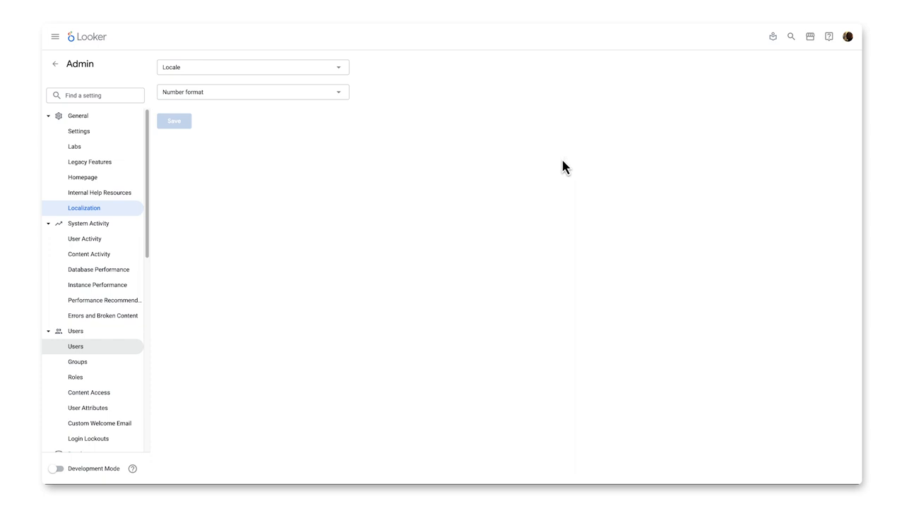
pyautogui.click(342, 71)
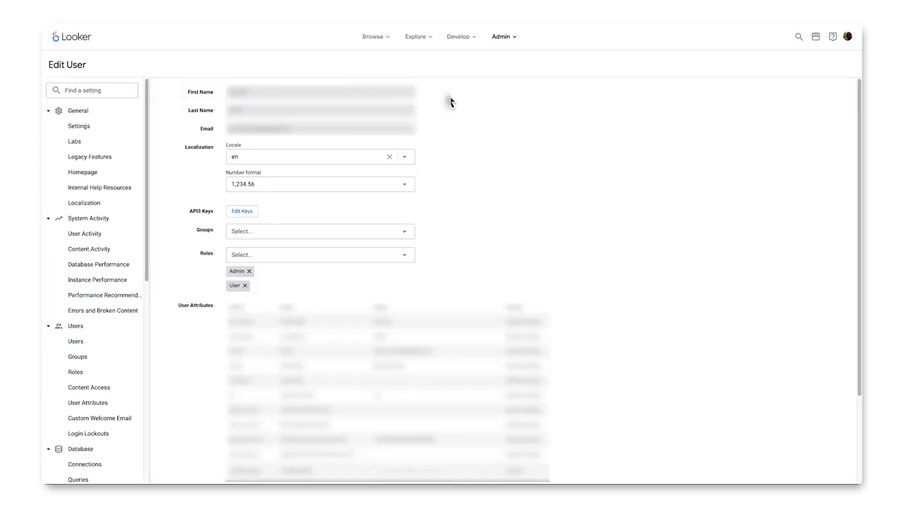
# Step: Set the user's locale to fr_CA and save the user
pyautogui.click(404, 158)
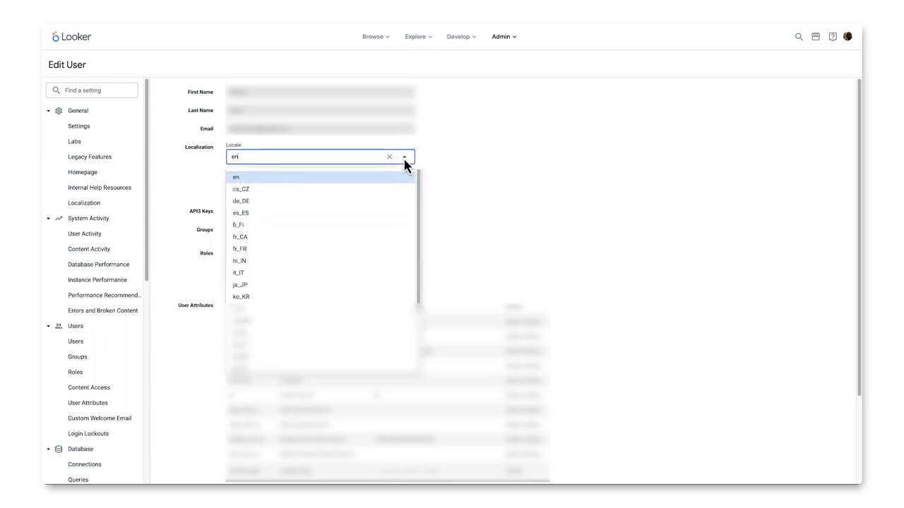
pyautogui.write('f')
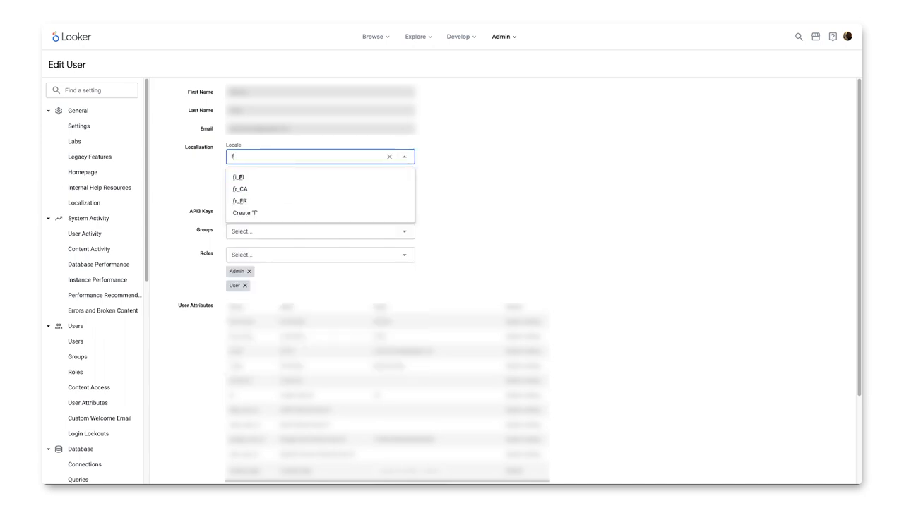
pyautogui.write('r')
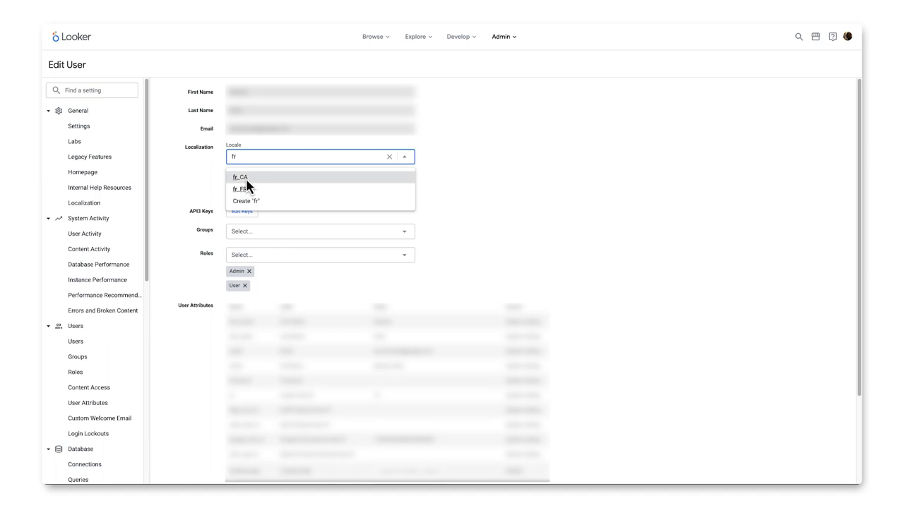
pyautogui.click(247, 180)
pyautogui.scroll(-3, 654, 278)
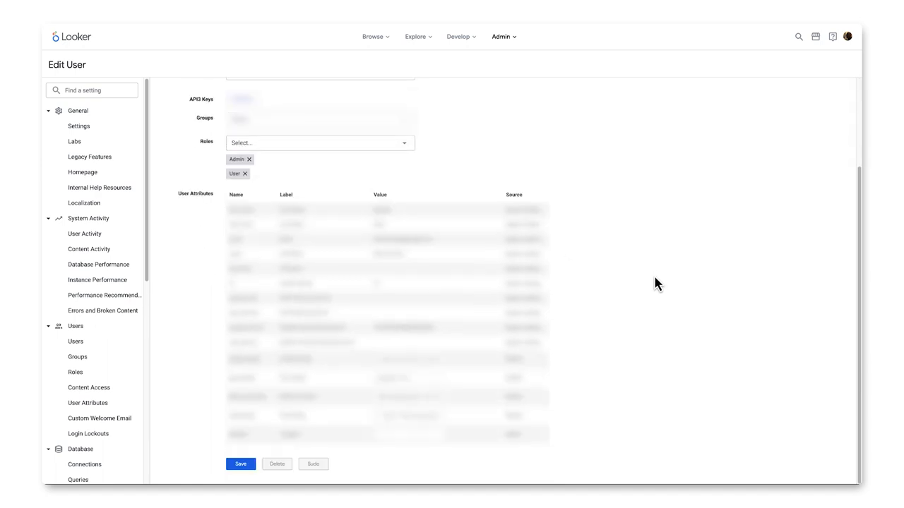
pyautogui.click(241, 465)
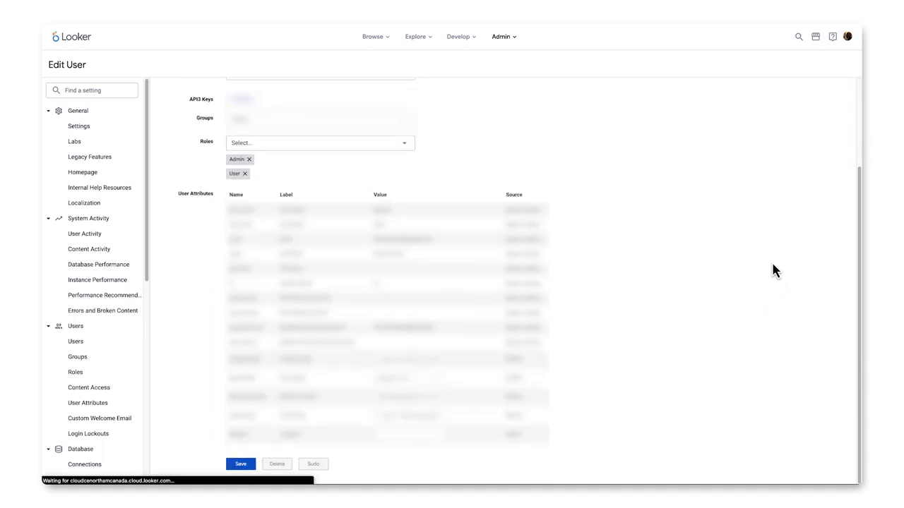